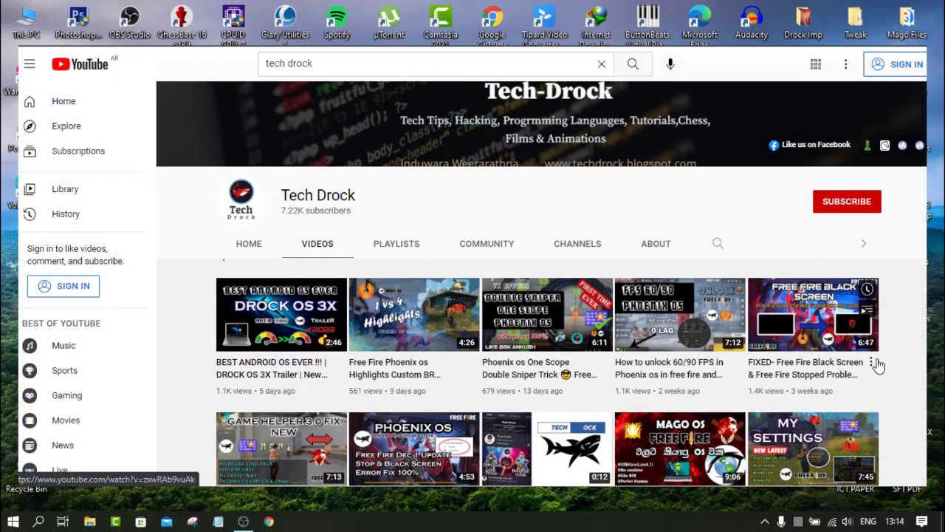
Browse the uploaded videos on the Tech Drock channel.
{"action": "scroll", "coordinate": [881, 356], "scroll_direction": "down", "scroll_amount": 3}
{"action": "scroll", "coordinate": [891, 358], "scroll_direction": "down", "scroll_amount": 2}
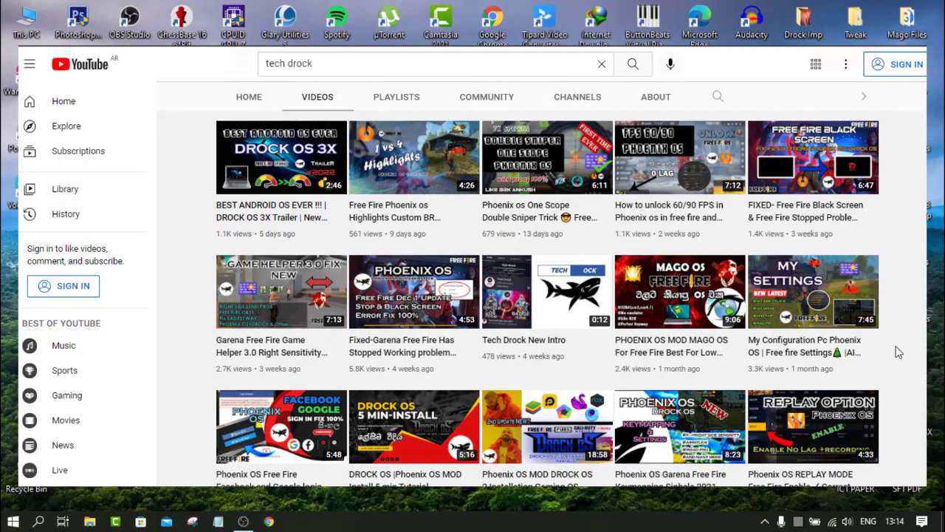
{"action": "scroll", "coordinate": [899, 352], "scroll_direction": "down", "scroll_amount": 3}
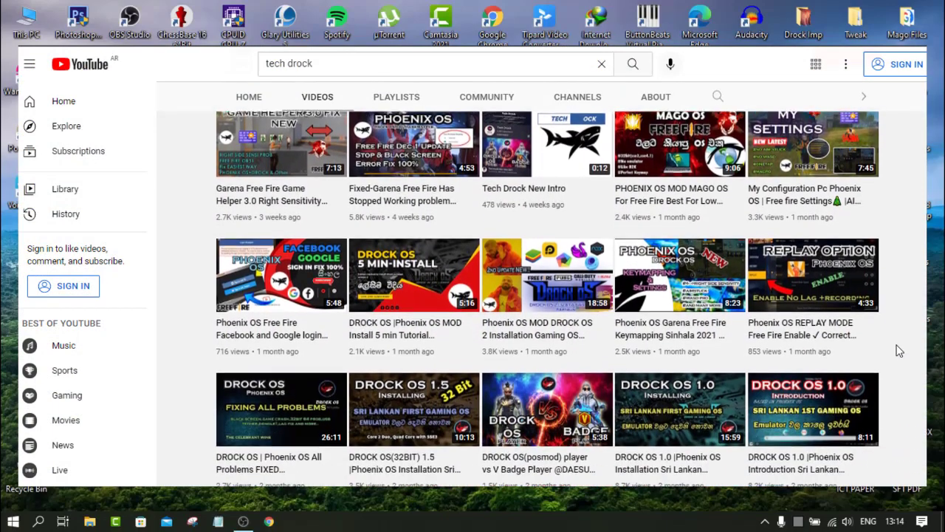
{"action": "scroll", "coordinate": [889, 334], "scroll_direction": "down", "scroll_amount": 3}
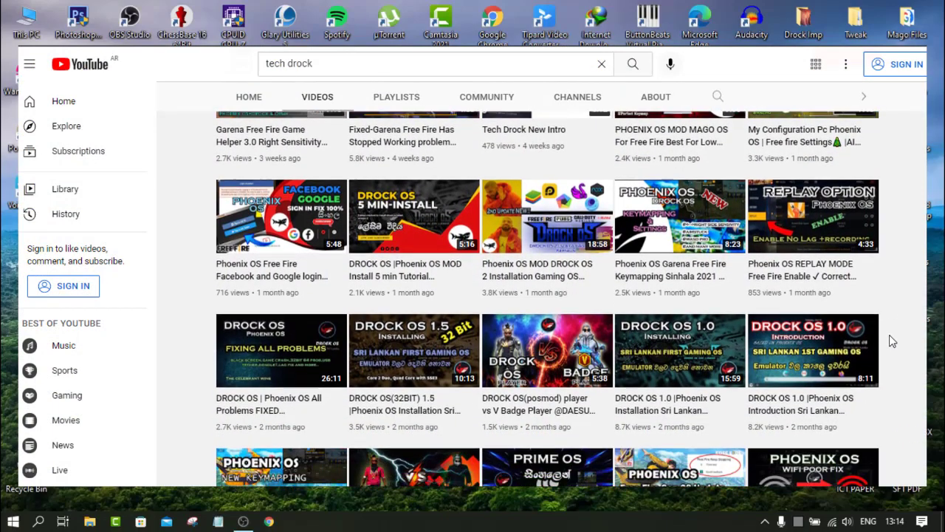
{"action": "scroll", "coordinate": [892, 337], "scroll_direction": "down", "scroll_amount": 3}
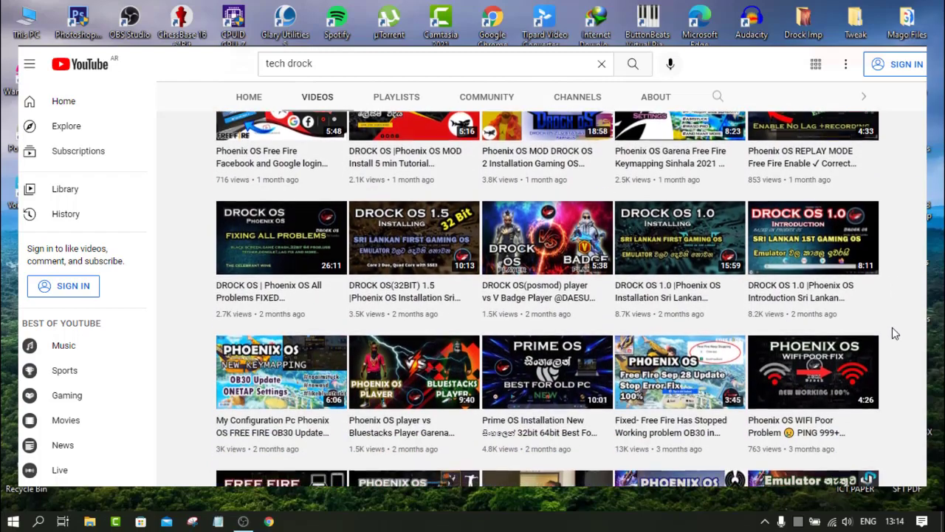
{"action": "scroll", "coordinate": [892, 334], "scroll_direction": "down", "scroll_amount": 2}
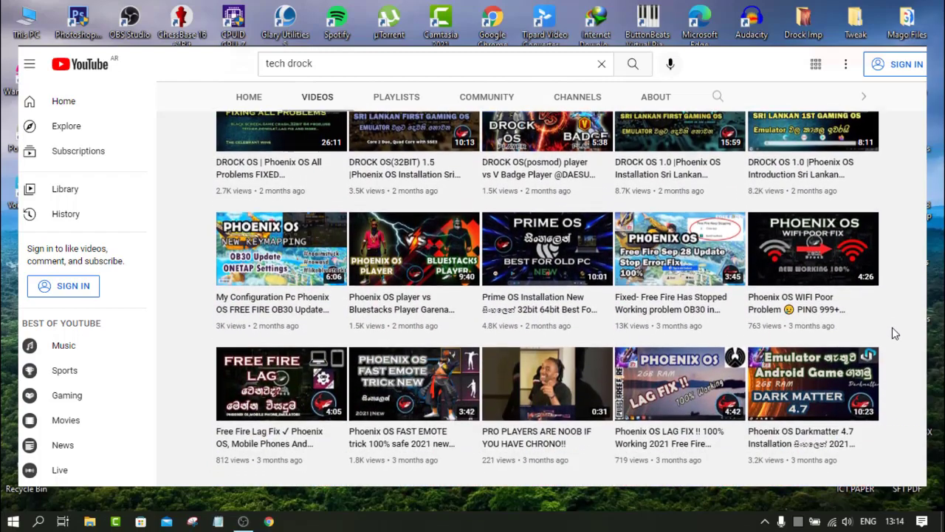
{"action": "scroll", "coordinate": [907, 403], "scroll_direction": "down", "scroll_amount": 3}
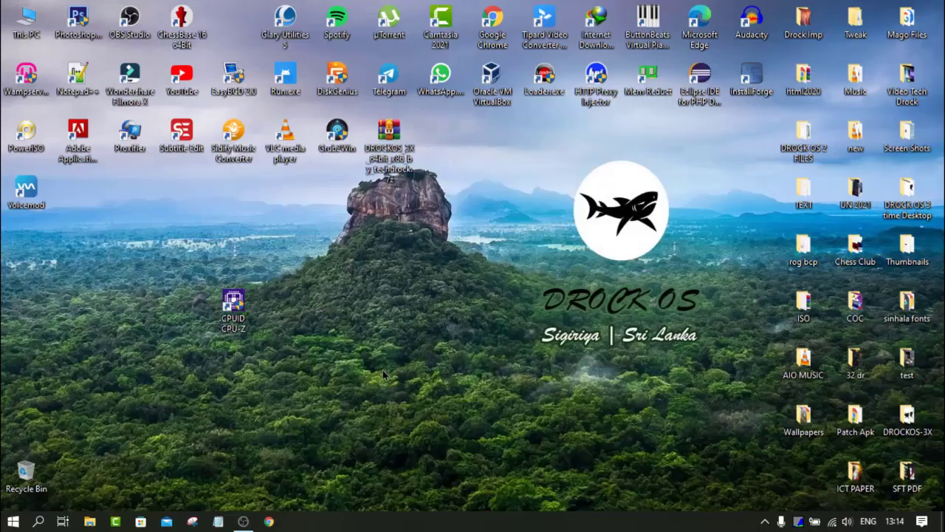
{"action": "right_click", "coordinate": [394, 382]}
{"action": "left_click", "coordinate": [404, 231]}
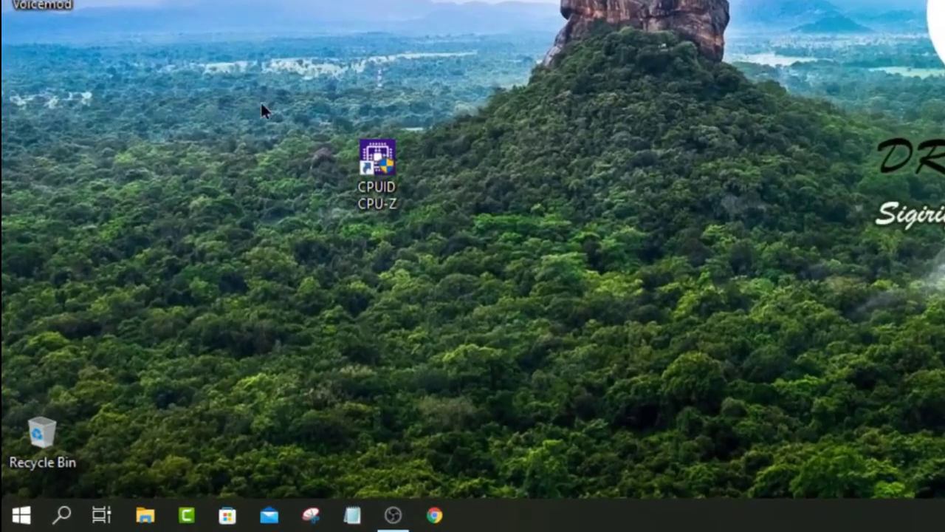
{"action": "left_click_drag", "start_coordinate": [159, 262], "coordinate": [294, 377]}
{"action": "left_click_drag", "start_coordinate": [475, 282], "coordinate": [475, 284]}
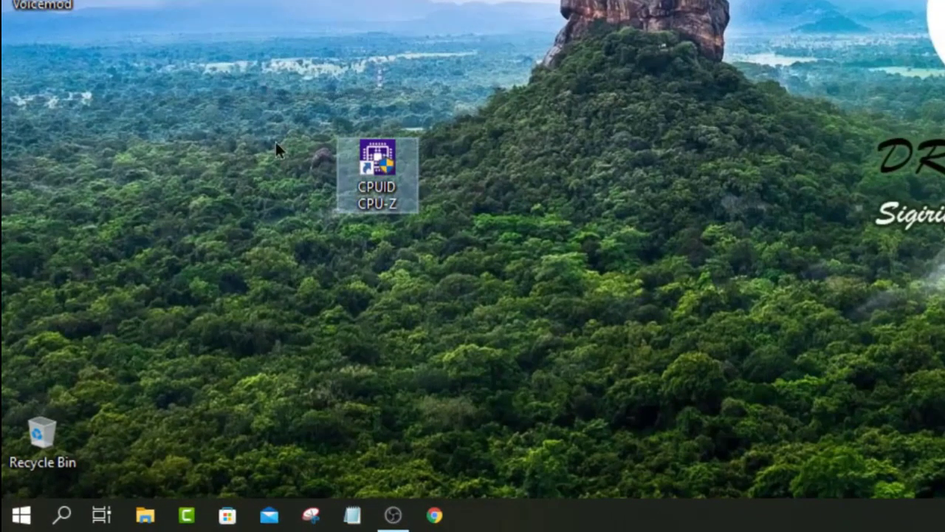
{"action": "left_click", "coordinate": [300, 114]}
{"action": "right_click", "coordinate": [299, 63]}
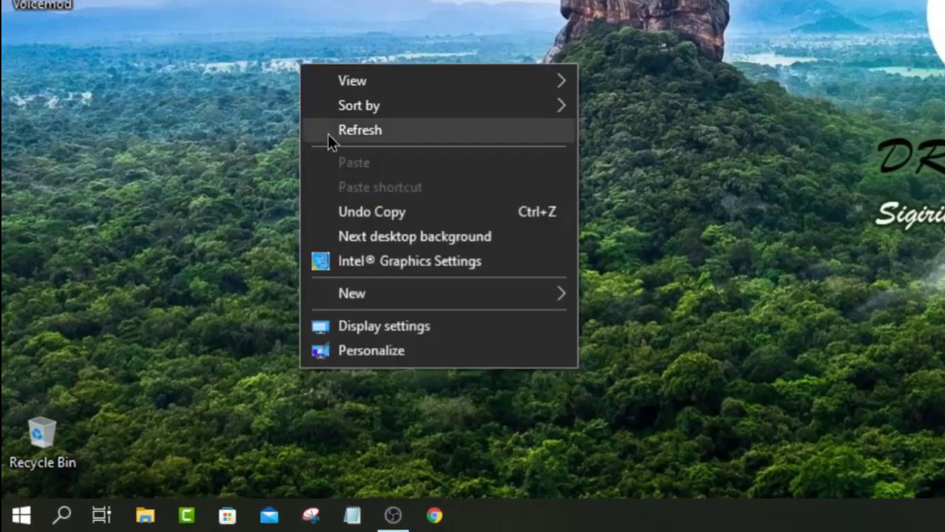
{"action": "left_click", "coordinate": [328, 132]}
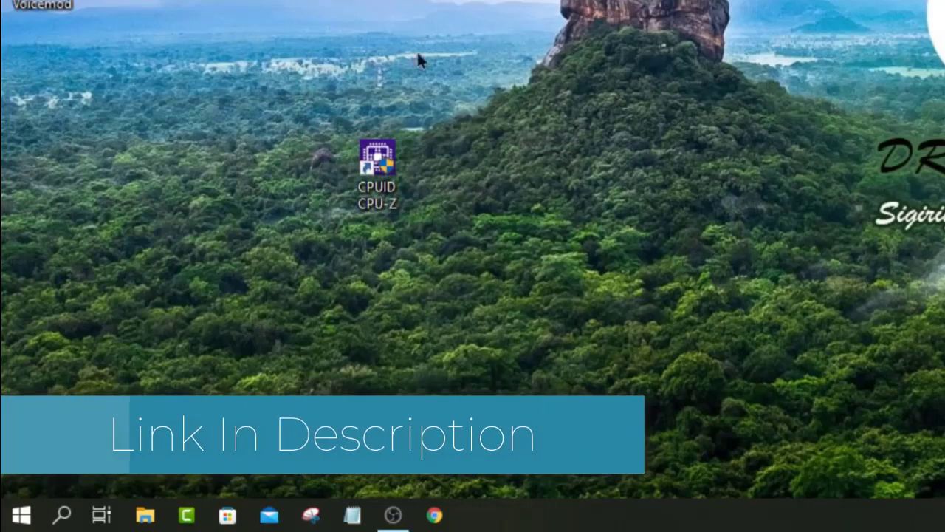
Launch CPU-Z from its desktop shortcut.
{"action": "left_click_drag", "start_coordinate": [268, 194], "coordinate": [600, 189]}
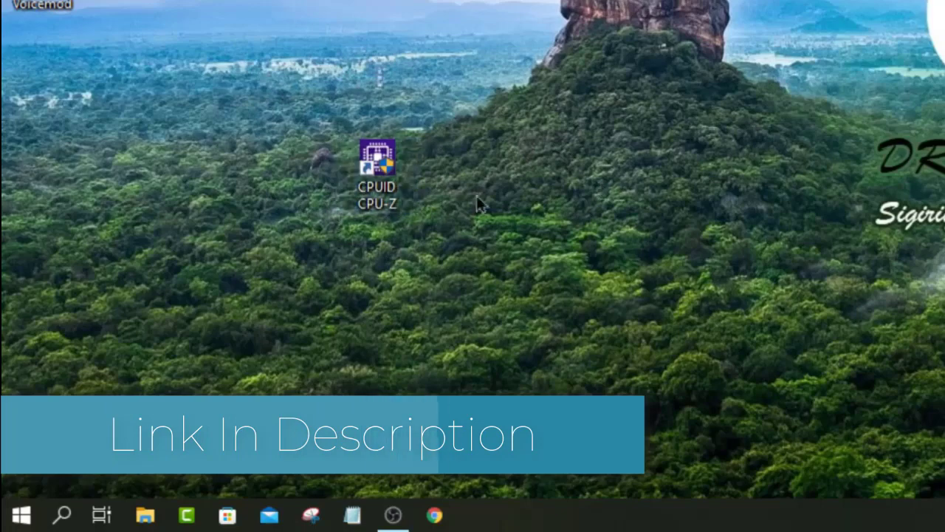
{"action": "double_click", "coordinate": [373, 159]}
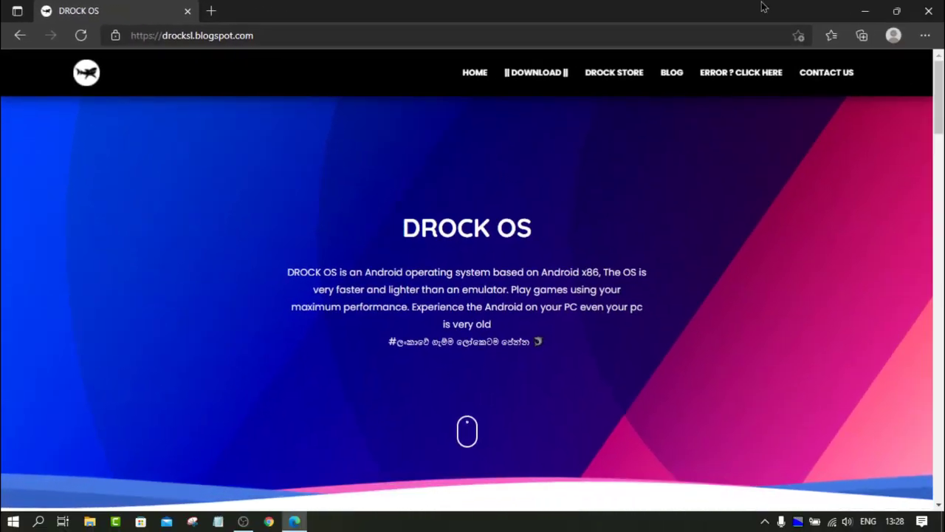
Open the DROCK OS 3X download page from the drocksl.blogspot.com home page.
{"action": "left_click", "coordinate": [336, 30]}
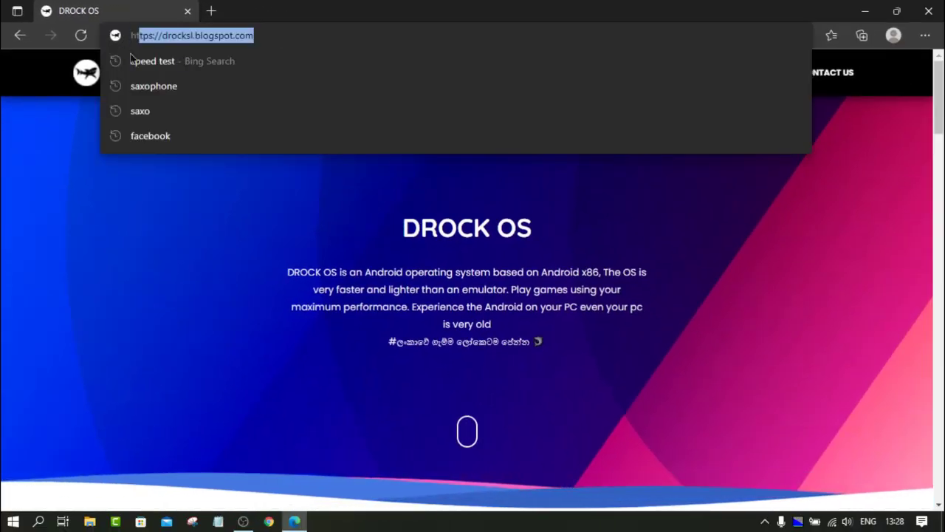
{"action": "left_click", "coordinate": [50, 252]}
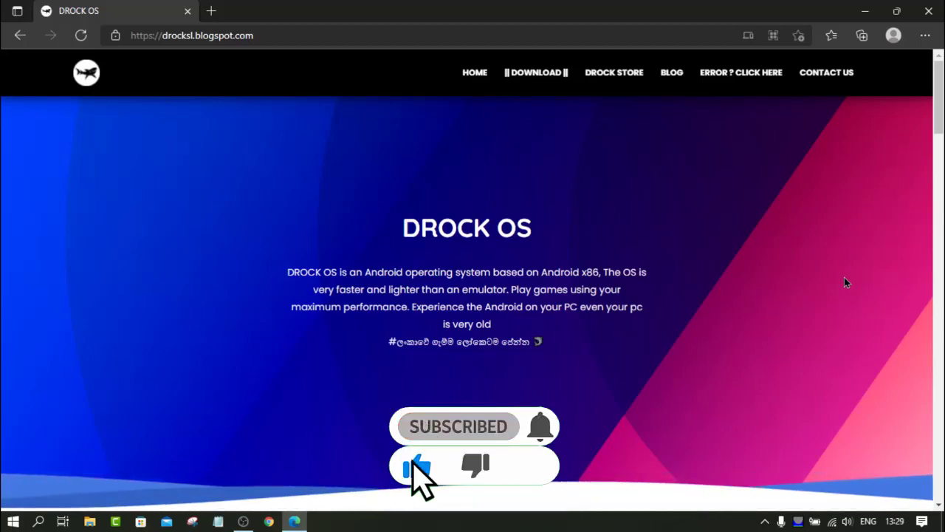
{"action": "scroll", "coordinate": [845, 283], "scroll_direction": "down", "scroll_amount": 1}
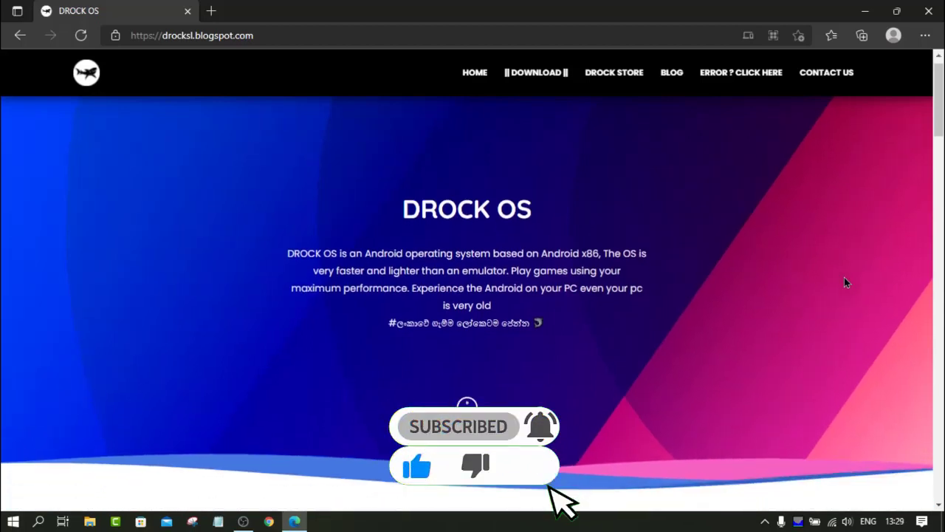
{"action": "scroll", "coordinate": [845, 282], "scroll_direction": "down", "scroll_amount": 1}
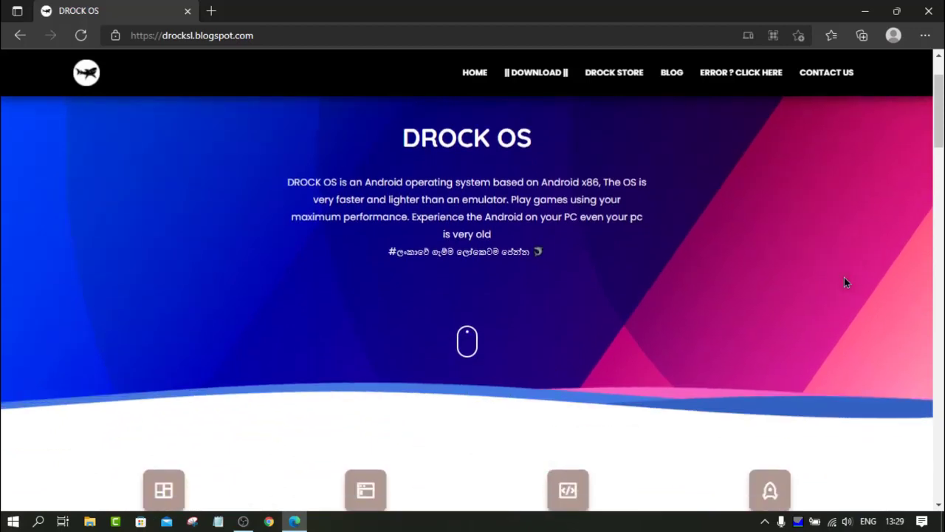
{"action": "scroll", "coordinate": [845, 282], "scroll_direction": "down", "scroll_amount": 2}
{"action": "scroll", "coordinate": [846, 282], "scroll_direction": "down", "scroll_amount": 1}
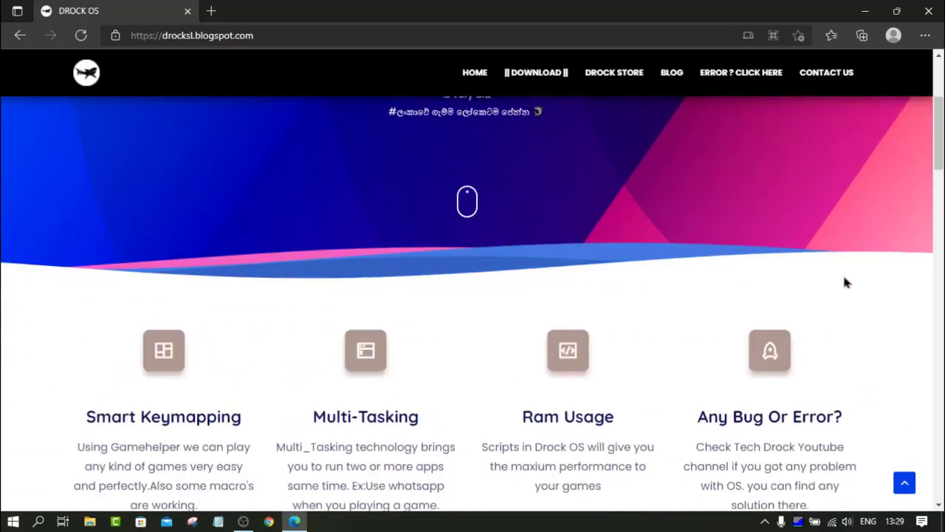
{"action": "scroll", "coordinate": [846, 282], "scroll_direction": "down", "scroll_amount": 1}
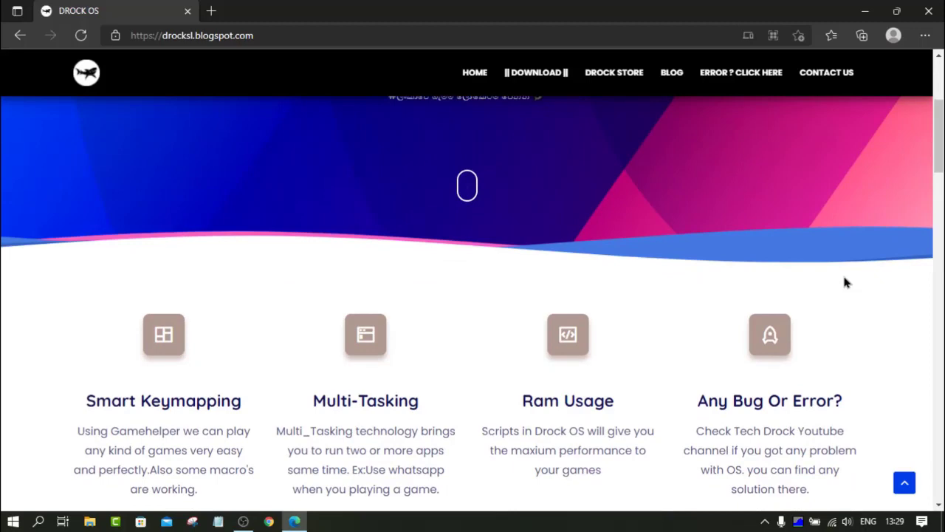
{"action": "scroll", "coordinate": [846, 282], "scroll_direction": "down", "scroll_amount": 3}
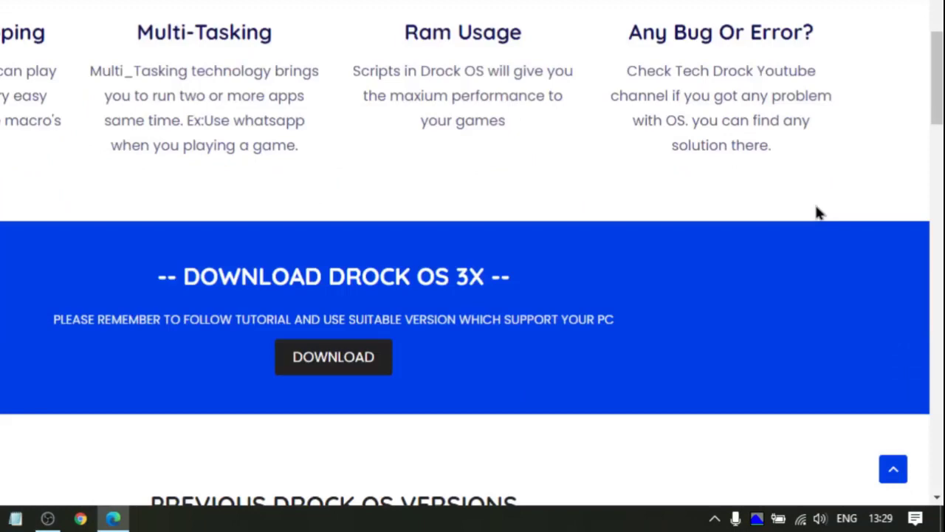
{"action": "left_click", "coordinate": [347, 365]}
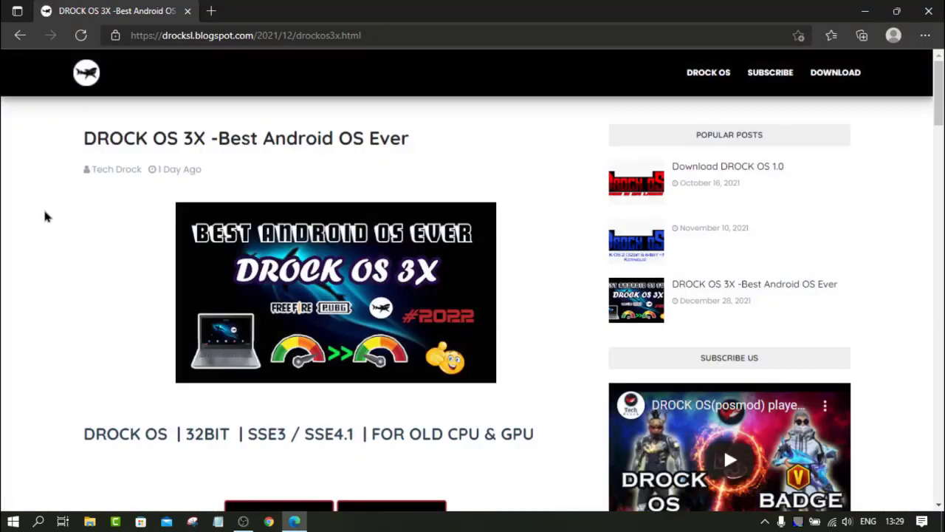
Examine the 32-bit DROCK OS 3X section for its supported SSE instruction sets, target hardware and kernel versions.
{"action": "scroll", "coordinate": [80, 378], "scroll_direction": "down", "scroll_amount": 2}
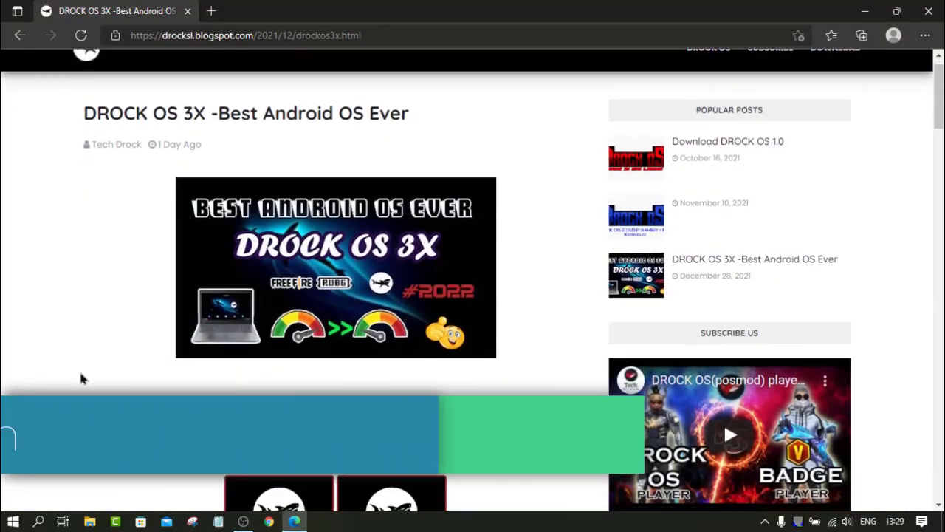
{"action": "scroll", "coordinate": [81, 377], "scroll_direction": "down", "scroll_amount": 1}
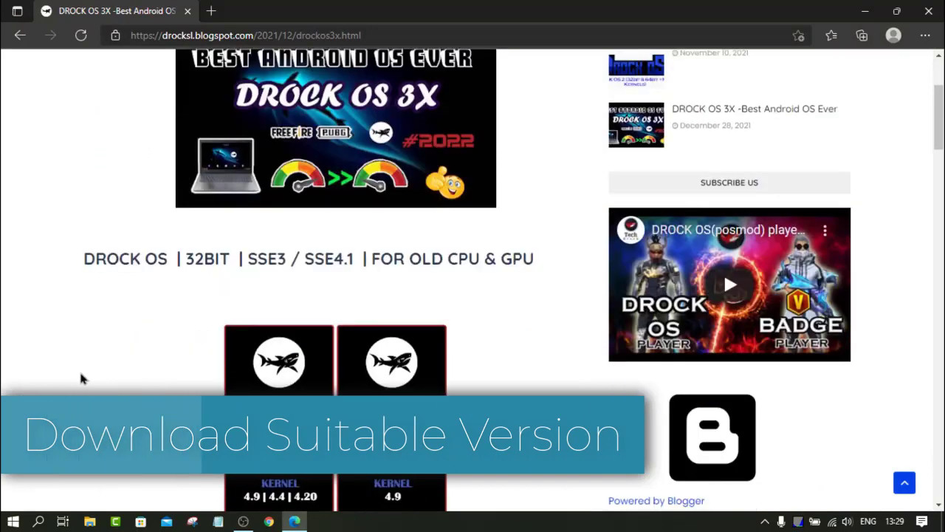
{"action": "scroll", "coordinate": [81, 377], "scroll_direction": "down", "scroll_amount": 2}
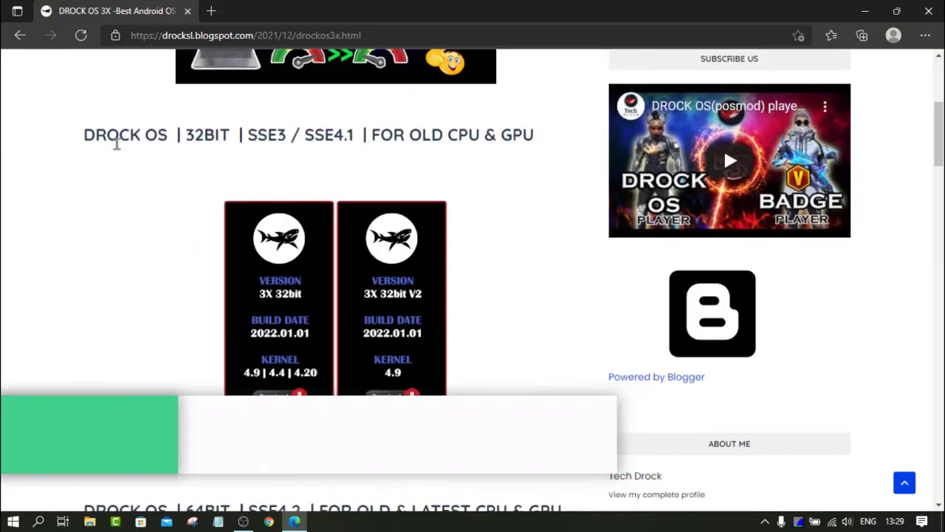
{"action": "left_click_drag", "start_coordinate": [82, 135], "coordinate": [512, 162]}
{"action": "left_click", "coordinate": [369, 163]}
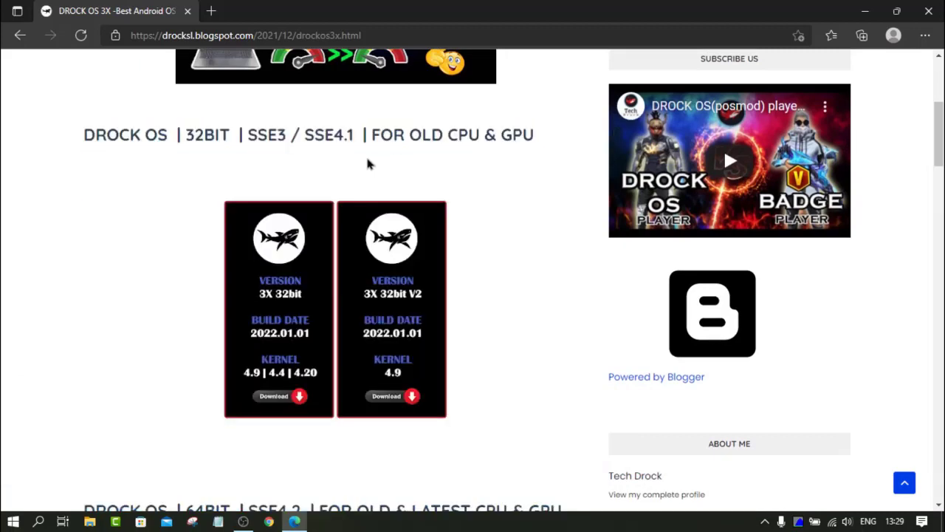
{"action": "left_click", "coordinate": [294, 133], "text": "shift"}
{"action": "left_click", "coordinate": [346, 132], "text": "shift"}
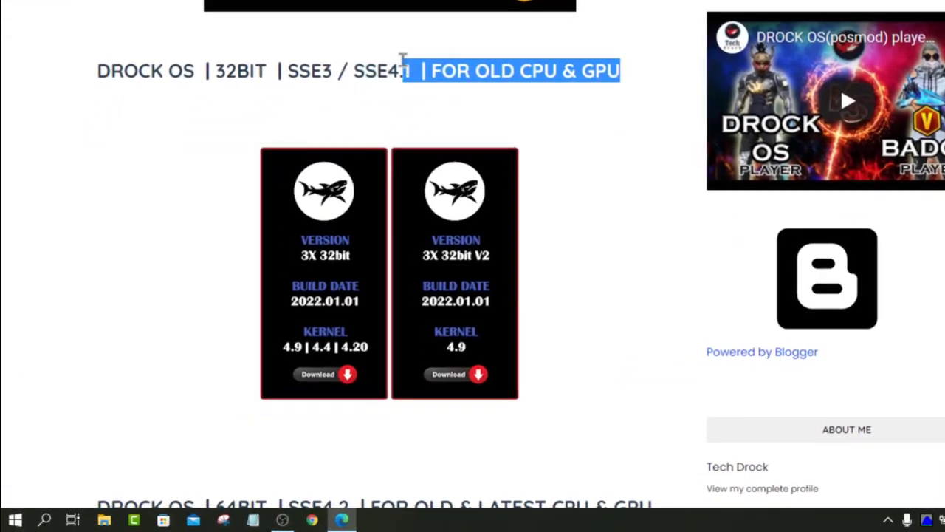
{"action": "left_click", "coordinate": [321, 141]}
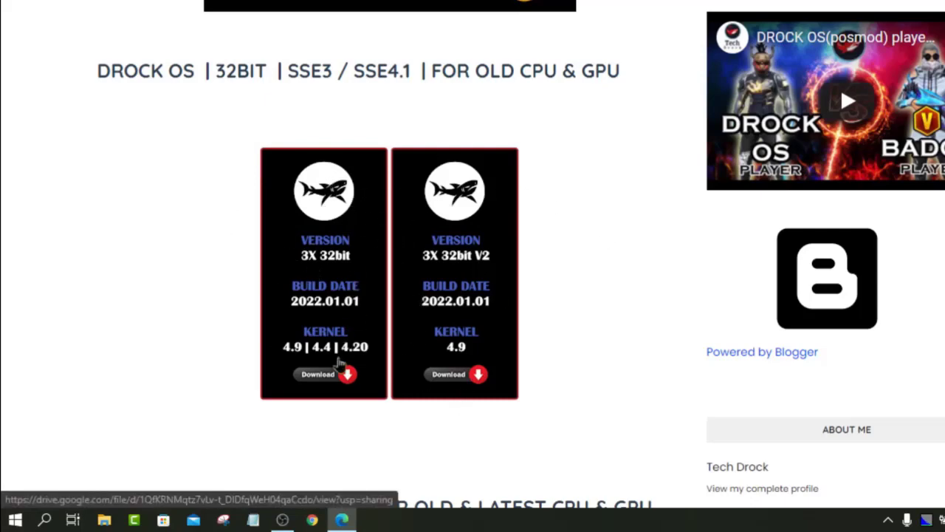
{"action": "scroll", "coordinate": [222, 99], "scroll_direction": "down", "scroll_amount": 2}
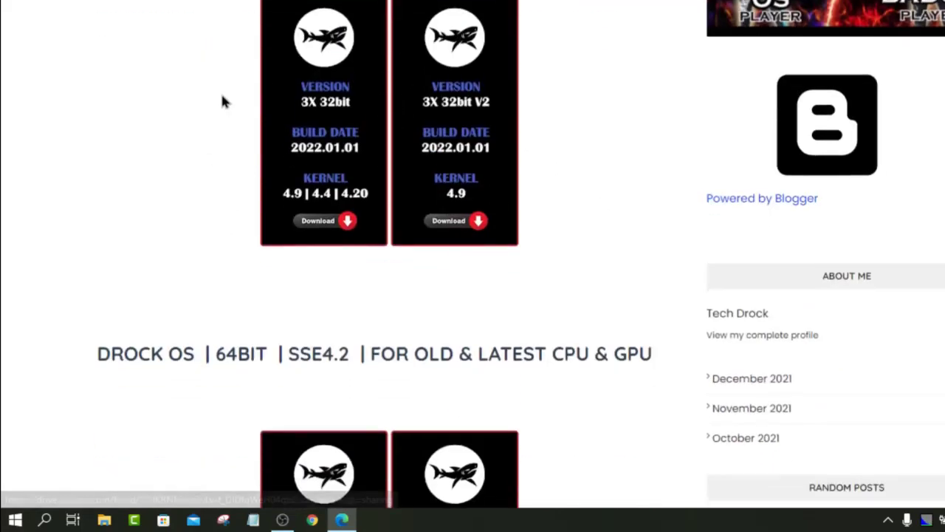
{"action": "scroll", "coordinate": [332, 111], "scroll_direction": "up", "scroll_amount": 1}
{"action": "scroll", "coordinate": [301, 153], "scroll_direction": "up", "scroll_amount": 5}
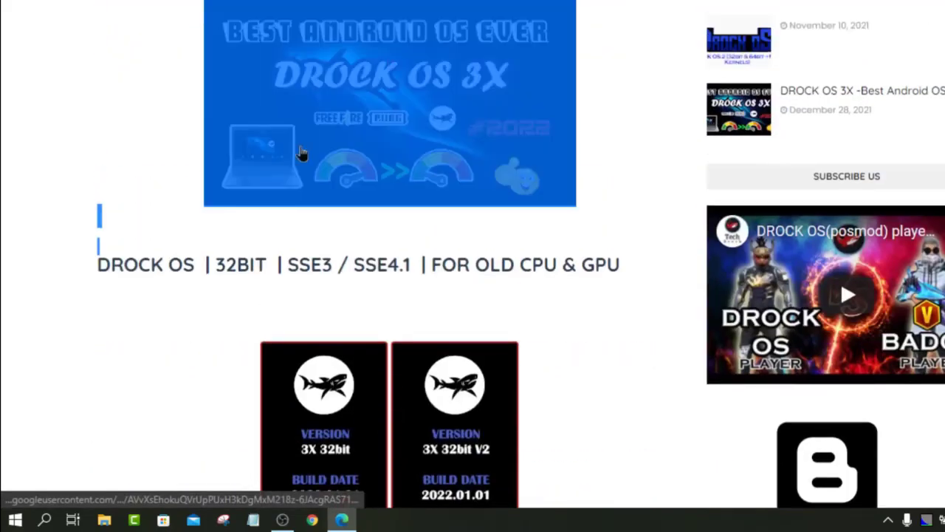
Examine the two 64-bit DROCK OS 3X sections, comparing their SSE requirement, supported processors and kernel versions.
{"action": "scroll", "coordinate": [88, 206], "scroll_direction": "down", "scroll_amount": 6}
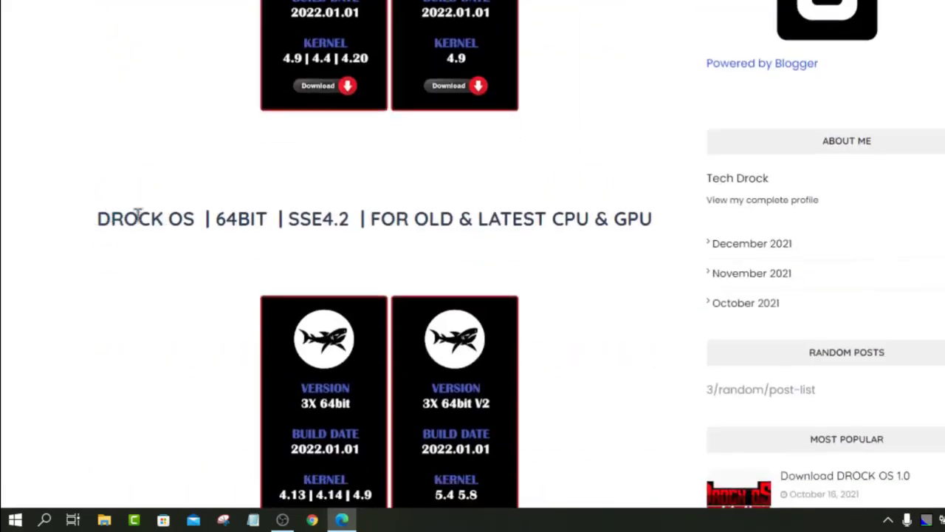
{"action": "left_click_drag", "start_coordinate": [109, 218], "coordinate": [480, 191]}
{"action": "left_click", "coordinate": [190, 194]}
{"action": "scroll", "coordinate": [166, 166], "scroll_direction": "down", "scroll_amount": 2}
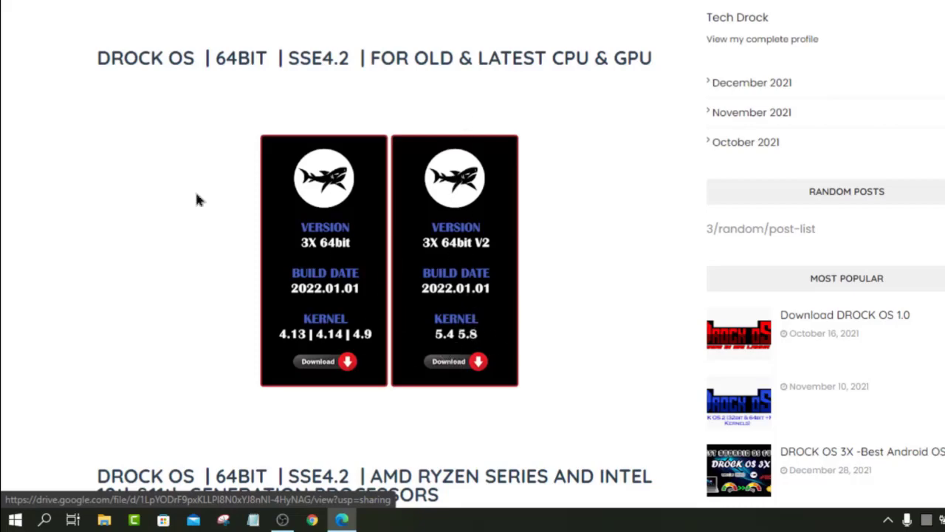
{"action": "scroll", "coordinate": [70, 204], "scroll_direction": "down", "scroll_amount": 5}
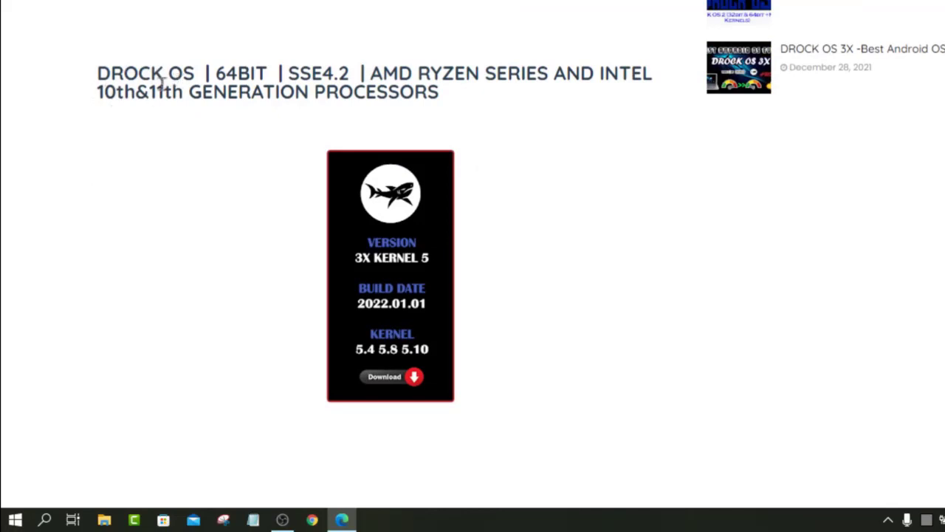
{"action": "left_click_drag", "start_coordinate": [443, 98], "coordinate": [89, 73]}
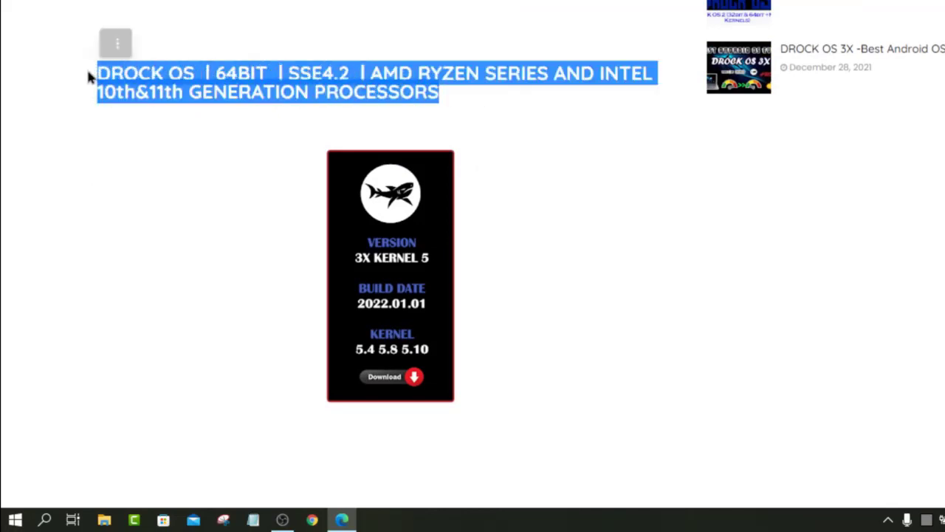
{"action": "left_click", "coordinate": [84, 68]}
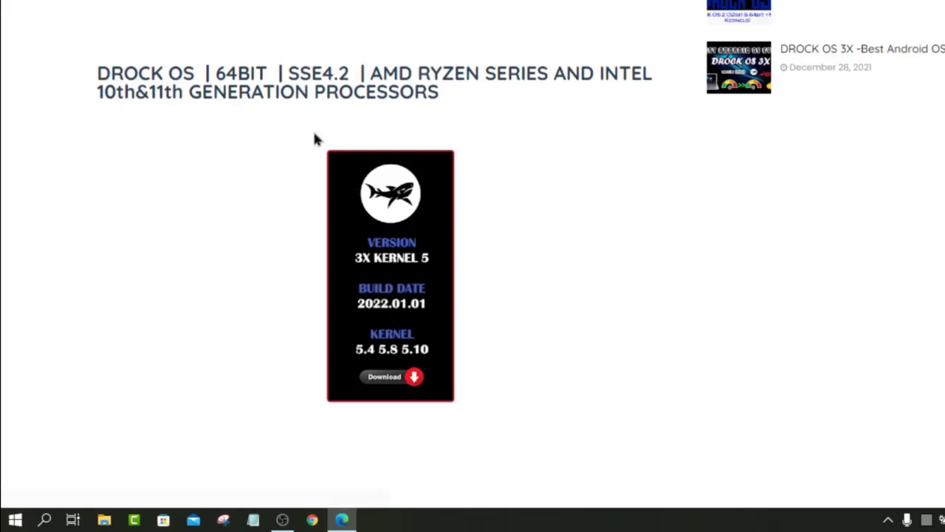
{"action": "left_click_drag", "start_coordinate": [387, 63], "coordinate": [96, 74]}
{"action": "left_click", "coordinate": [487, 67]}
Download the 3X 64bit version with kernels 4.13, 4.14 and 4.9 from its Google Drive page.
{"action": "scroll", "coordinate": [399, 255], "scroll_direction": "up", "scroll_amount": 5}
{"action": "left_click", "coordinate": [328, 187]}
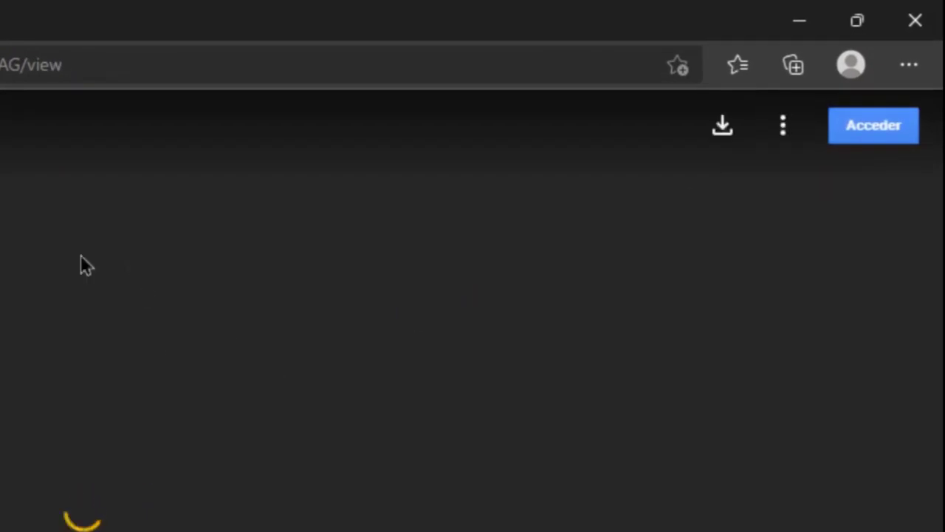
{"action": "left_click", "coordinate": [722, 125]}
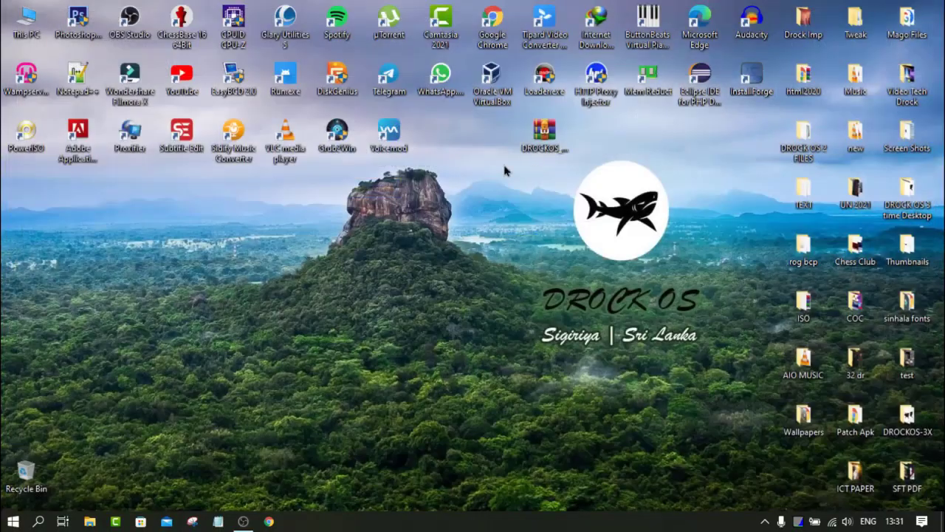
Move the downloaded DROCKOS archive to a clear spot on the desktop and extract it to its own DROCKOS_3X_64bit_x86_by_techdrock folder.
{"action": "left_click_drag", "start_coordinate": [544, 136], "coordinate": [389, 262]}
{"action": "left_click_drag", "start_coordinate": [594, 327], "coordinate": [281, 219]}
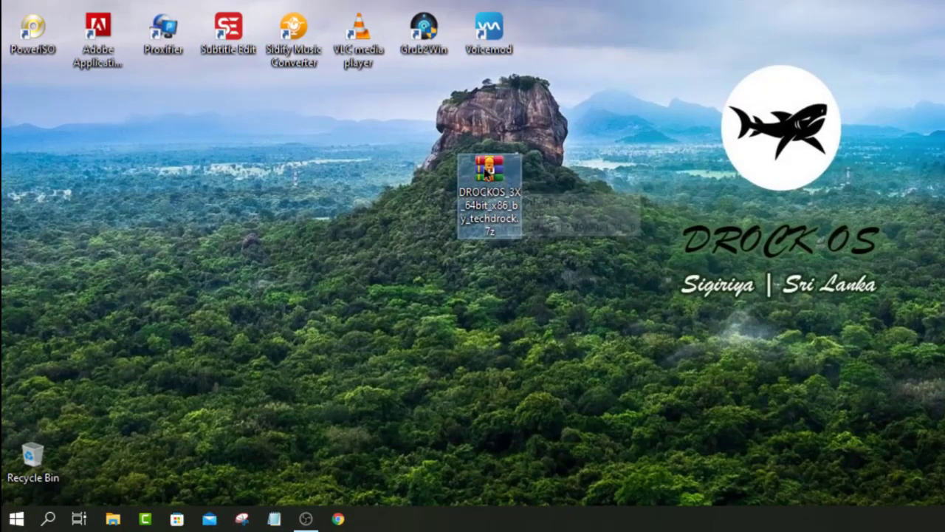
{"action": "right_click", "coordinate": [488, 193]}
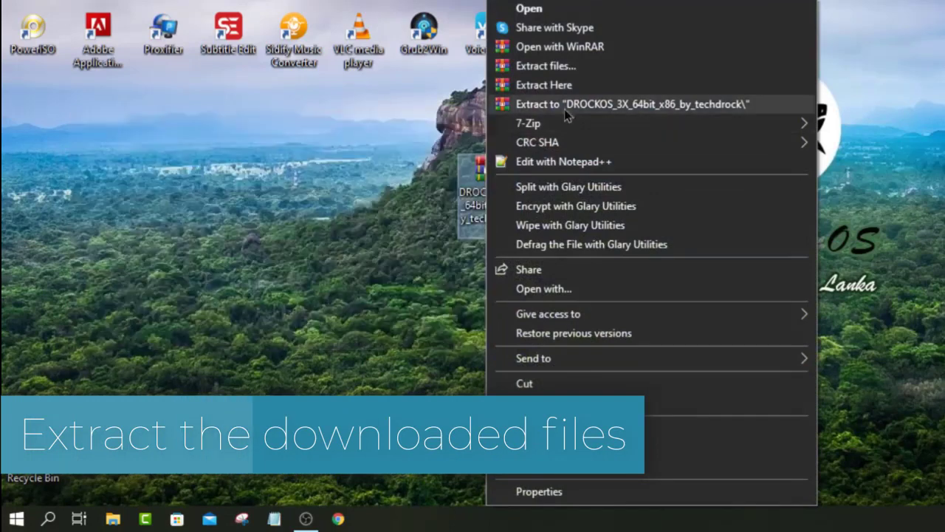
{"action": "left_click", "coordinate": [525, 108]}
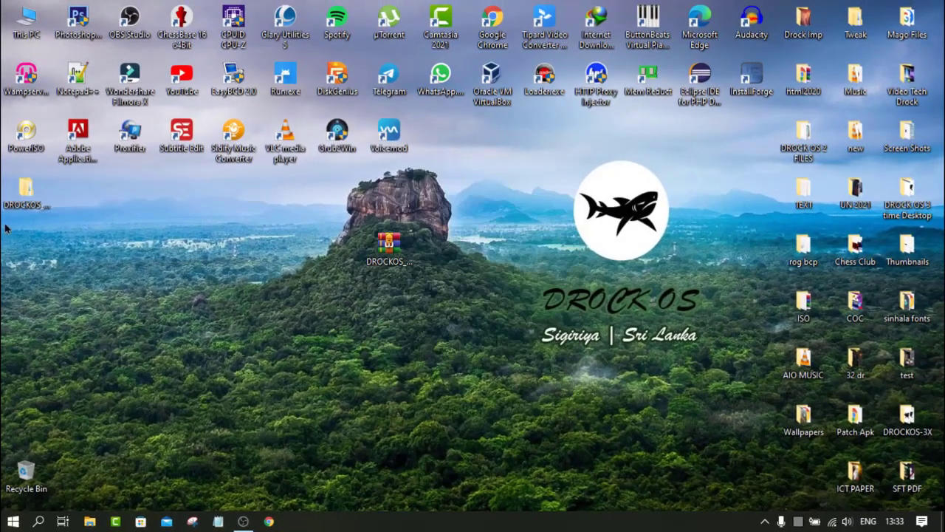
Move the extracted folder to a clear spot on the desktop and open its DROCKOS subfolder.
{"action": "left_click_drag", "start_coordinate": [33, 198], "coordinate": [181, 245]}
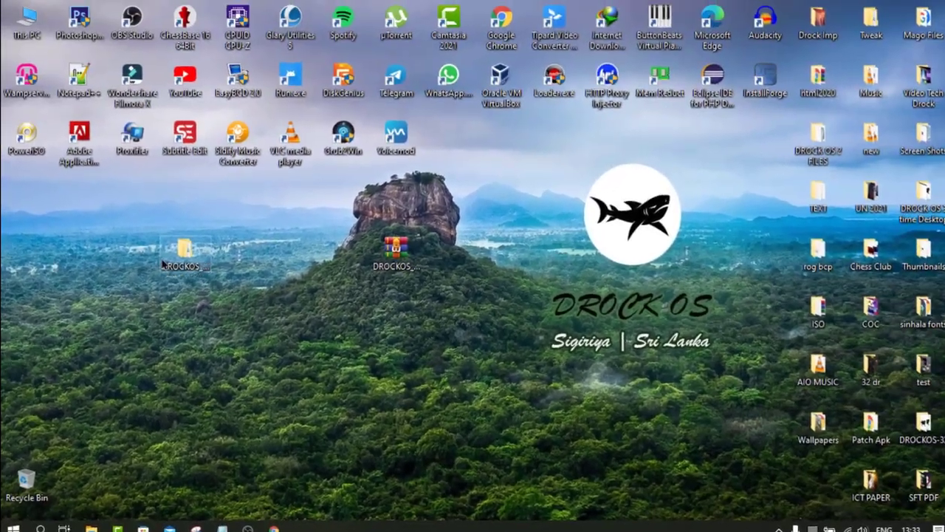
{"action": "double_click", "coordinate": [164, 260]}
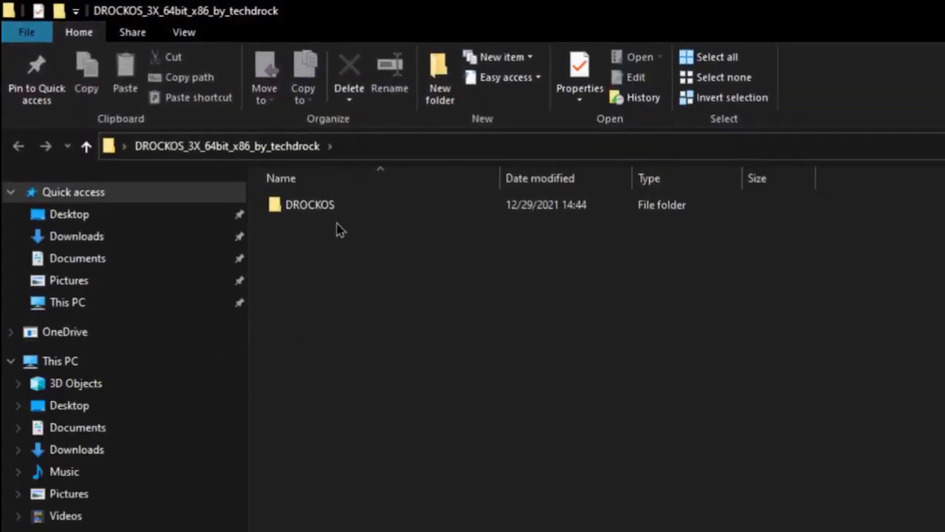
{"action": "left_click", "coordinate": [349, 212]}
{"action": "double_click", "coordinate": [348, 215]}
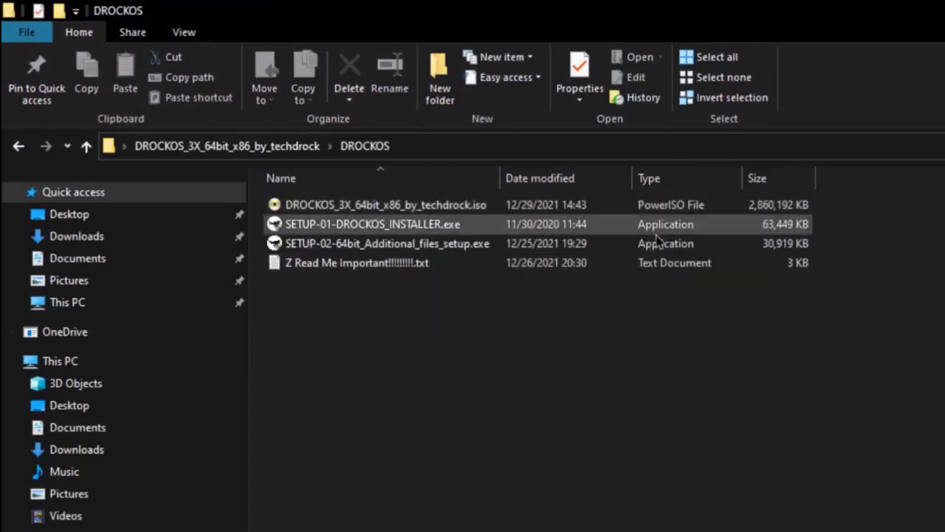
{"action": "left_click_drag", "start_coordinate": [937, 442], "coordinate": [635, 207]}
{"action": "right_click", "coordinate": [680, 353]}
{"action": "left_click", "coordinate": [733, 434]}
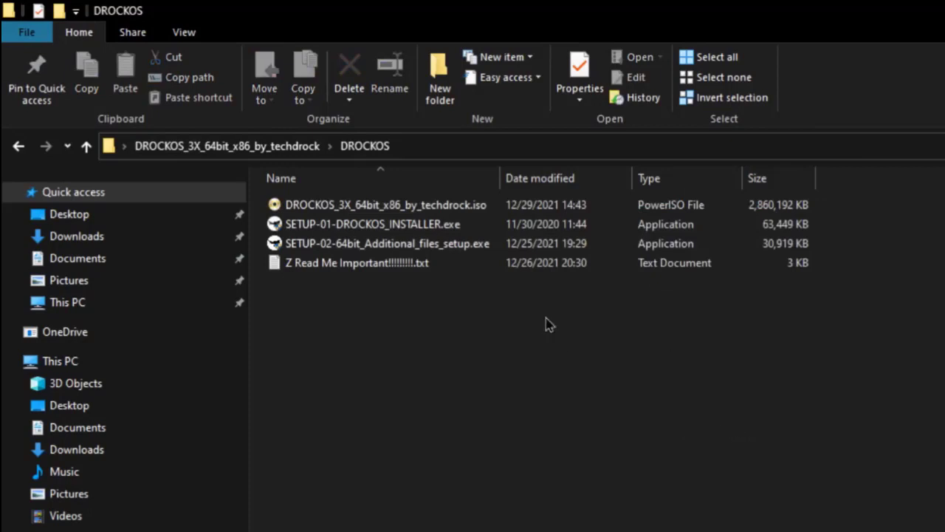
{"action": "left_click", "coordinate": [535, 243]}
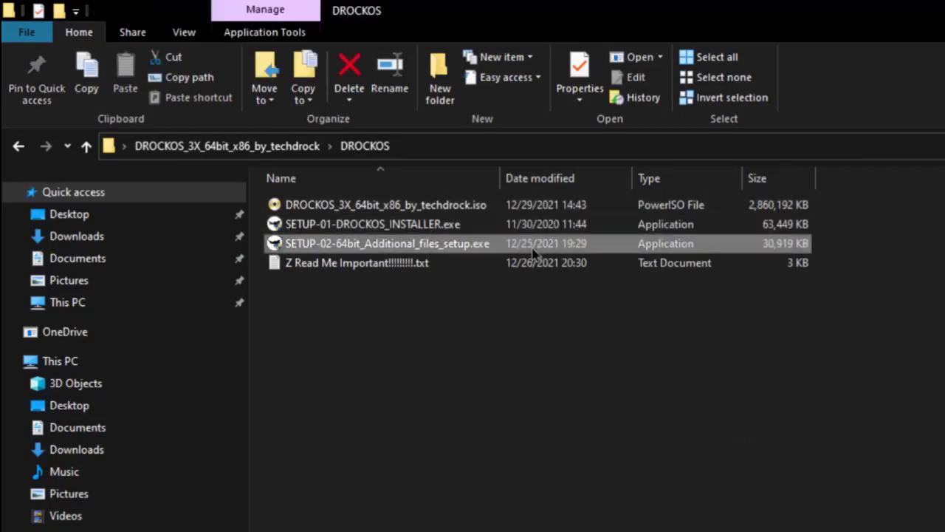
{"action": "right_click", "coordinate": [539, 346]}
{"action": "left_click", "coordinate": [578, 421]}
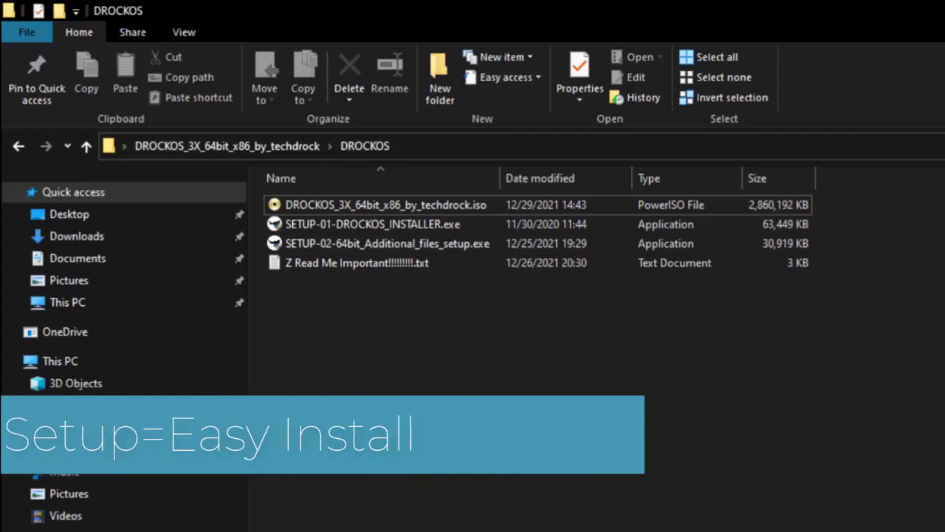
Read through the installation steps in the Z Read Me Important text file, then close it.
{"action": "double_click", "coordinate": [354, 265]}
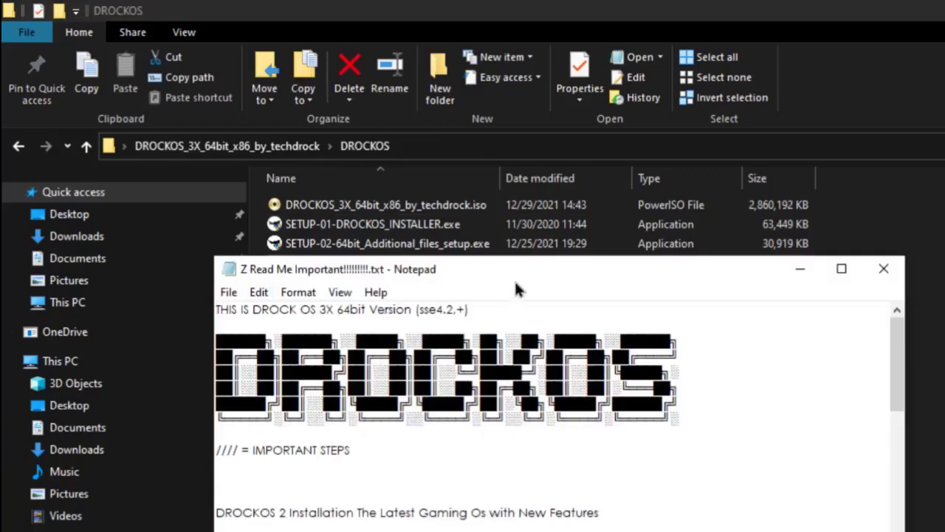
{"action": "left_click_drag", "start_coordinate": [514, 277], "coordinate": [554, 147]}
{"action": "scroll", "coordinate": [510, 287], "scroll_direction": "down", "scroll_amount": 3}
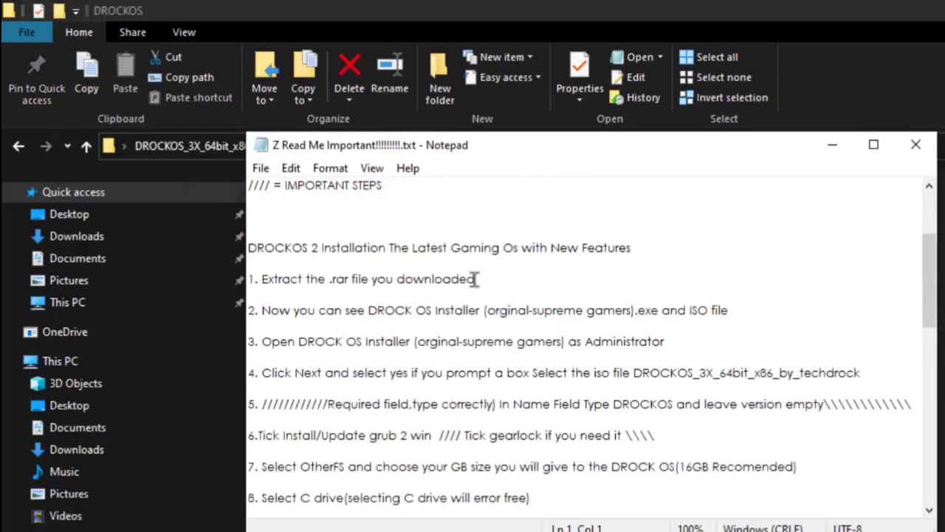
{"action": "scroll", "coordinate": [395, 272], "scroll_direction": "up", "scroll_amount": 2}
{"action": "scroll", "coordinate": [431, 271], "scroll_direction": "down", "scroll_amount": 15}
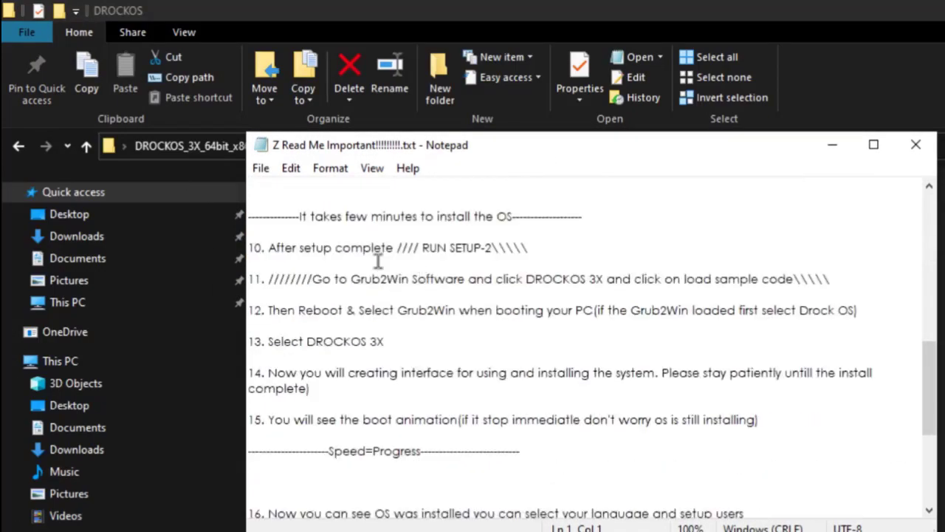
{"action": "left_click", "coordinate": [916, 145]}
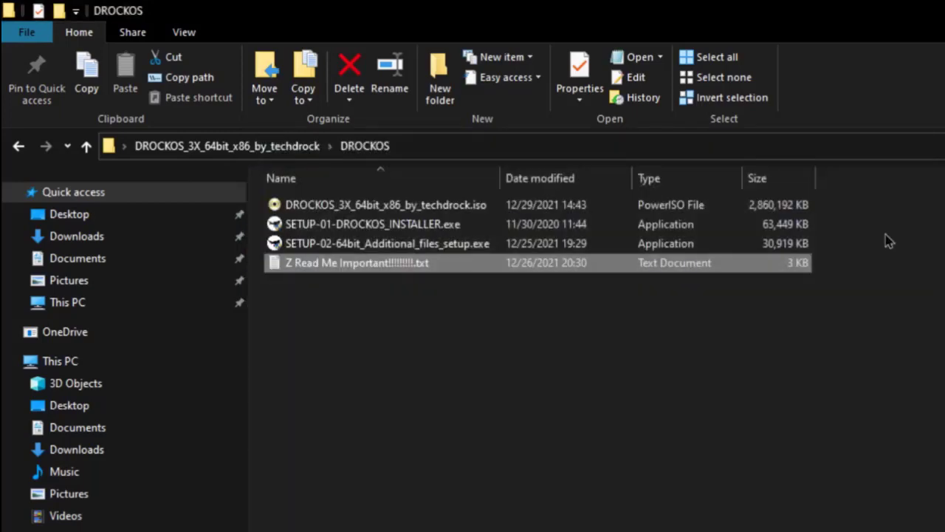
Run SETUP-01-DROCKOS_INSTALLER.exe as administrator and load DROCKOS_3X_64bit_x86_by_techdrock.iso as the operating system image.
{"action": "right_click", "coordinate": [760, 223]}
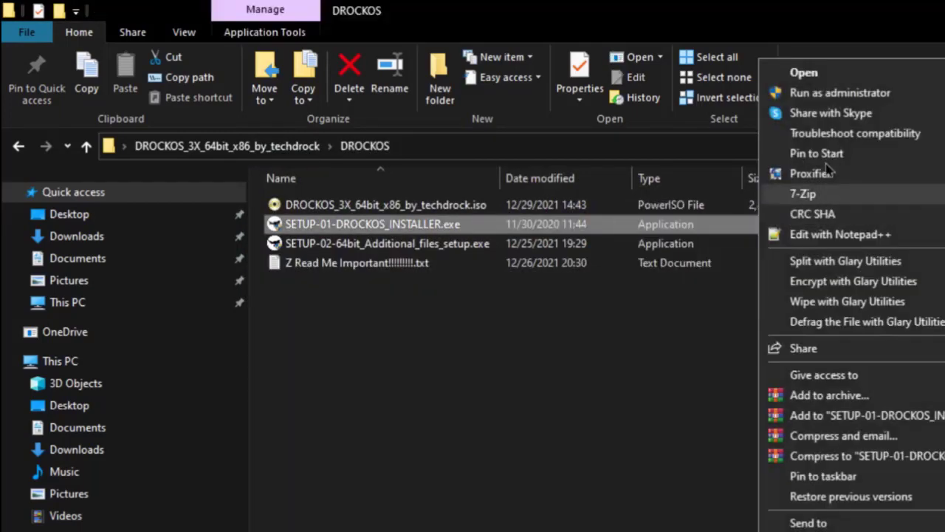
{"action": "left_click", "coordinate": [840, 92]}
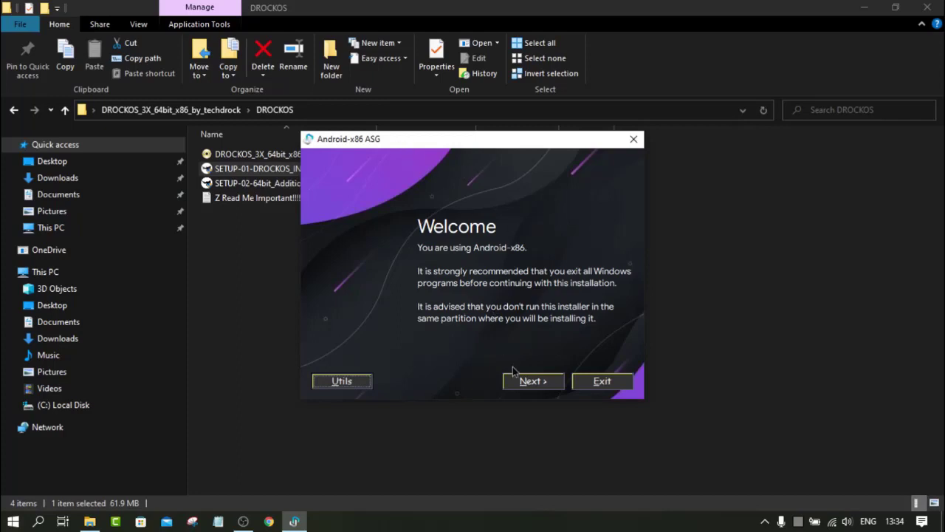
{"action": "left_click", "coordinate": [533, 384]}
{"action": "left_click", "coordinate": [506, 302]}
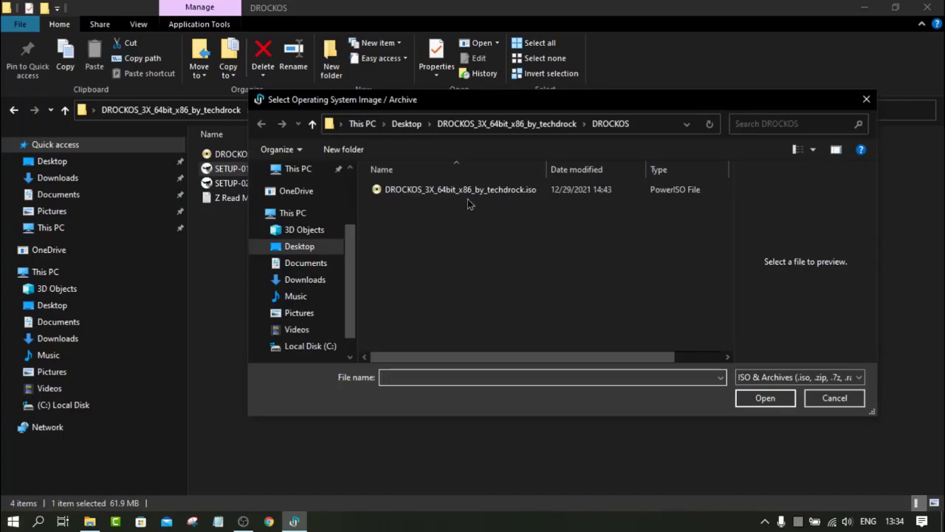
{"action": "double_click", "coordinate": [486, 191]}
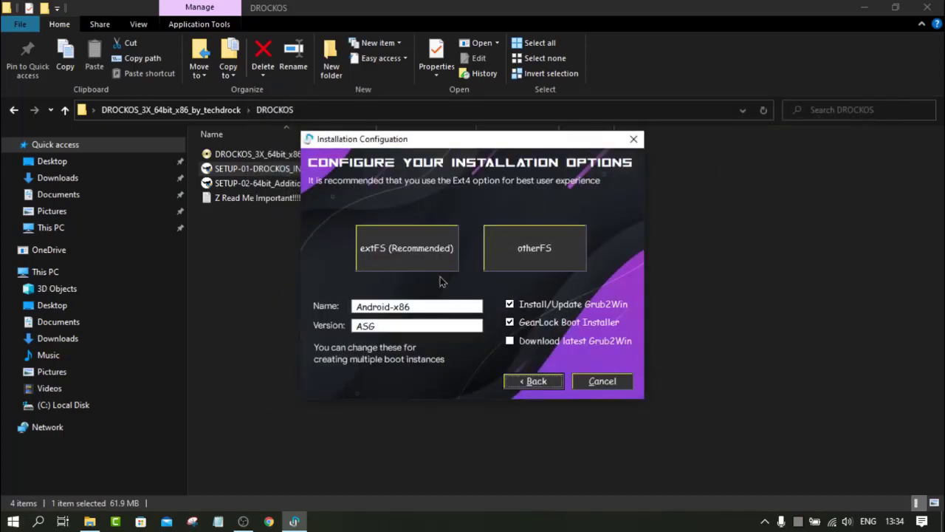
Set the installation name to DROCKOS and leave the version empty.
{"action": "left_click", "coordinate": [418, 307]}
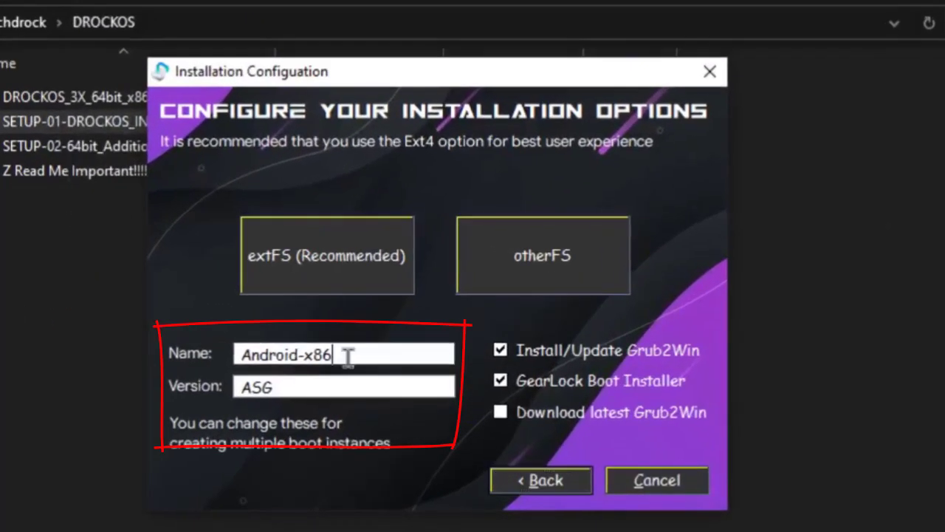
{"action": "left_click_drag", "start_coordinate": [347, 356], "coordinate": [202, 367]}
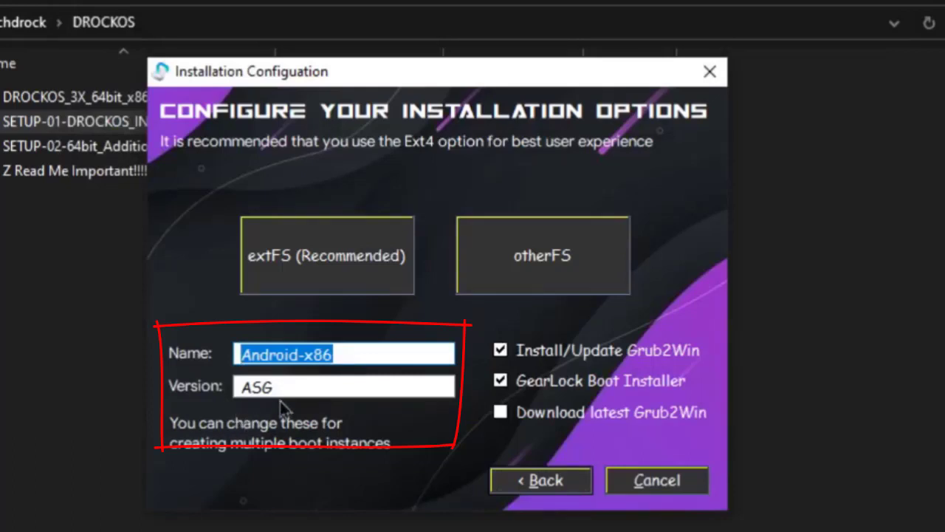
{"action": "double_click", "coordinate": [248, 387]}
{"action": "key", "text": "BackSpace"}
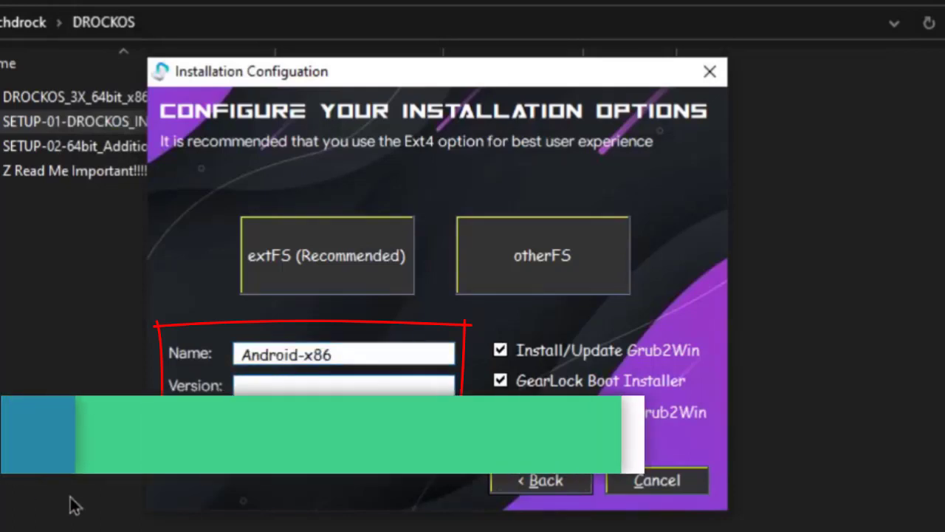
{"action": "left_click_drag", "start_coordinate": [348, 355], "coordinate": [237, 355]}
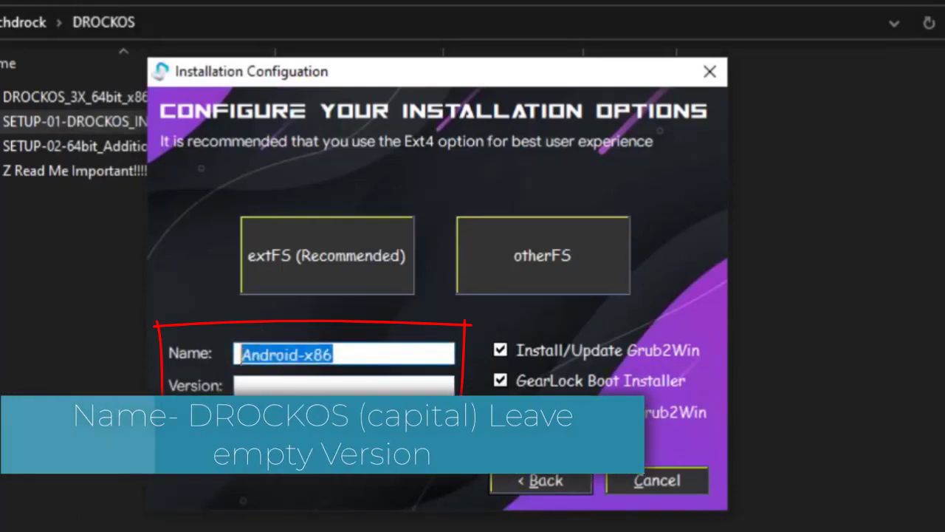
{"action": "type", "text": "A"}
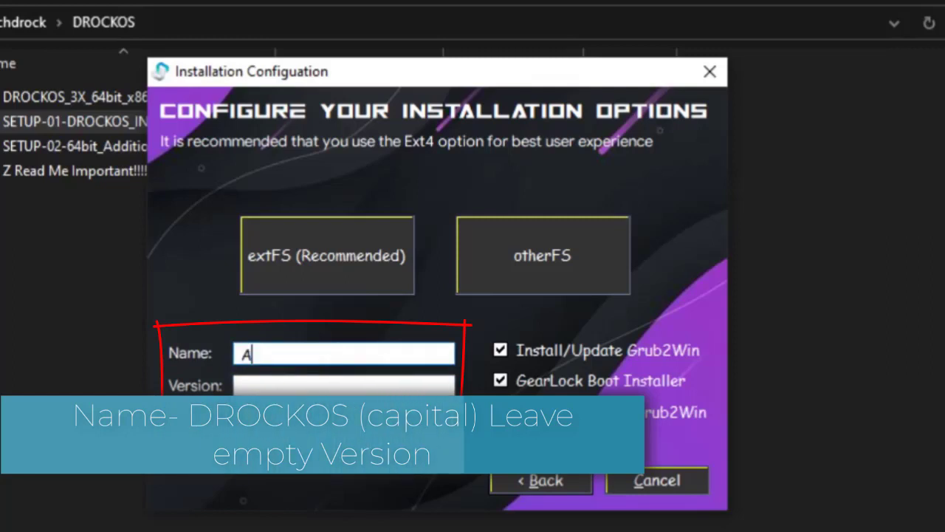
{"action": "key", "text": "BackSpace"}
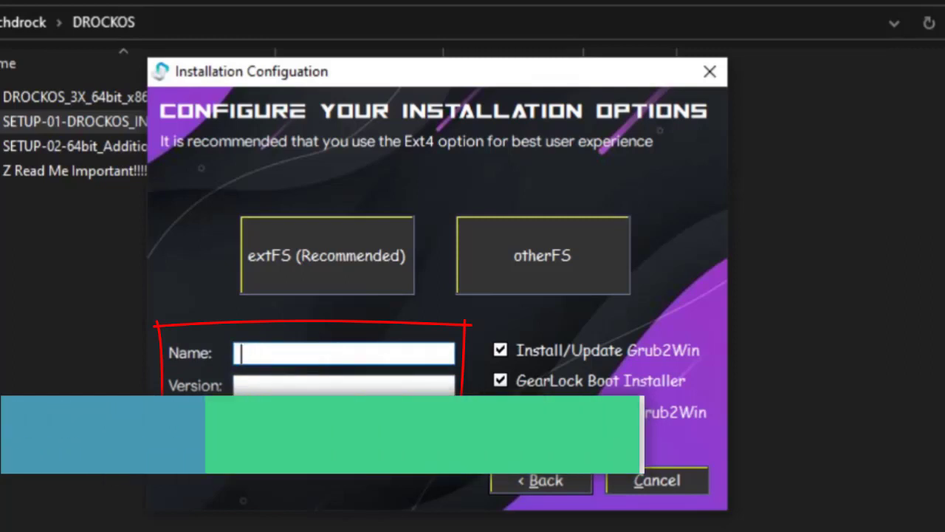
{"action": "type", "text": "DROCKOS"}
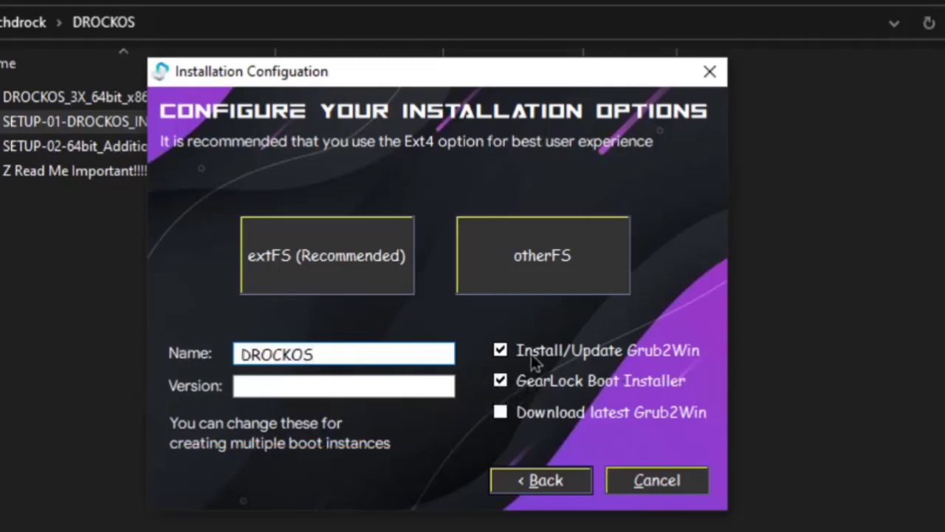
Exclude the GearLock Boot Installer and choose an otherFS installation with a 4 GB data image.
{"action": "left_click", "coordinate": [528, 383]}
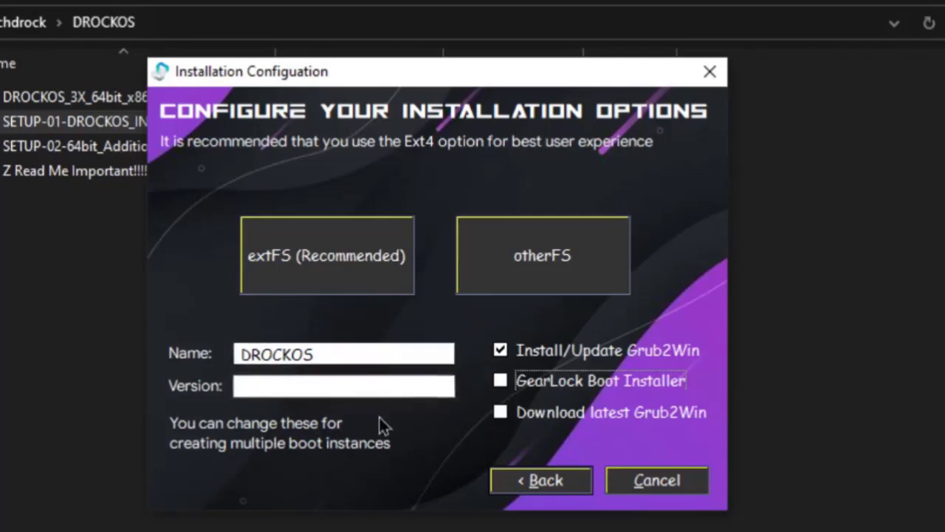
{"action": "left_click", "coordinate": [561, 251]}
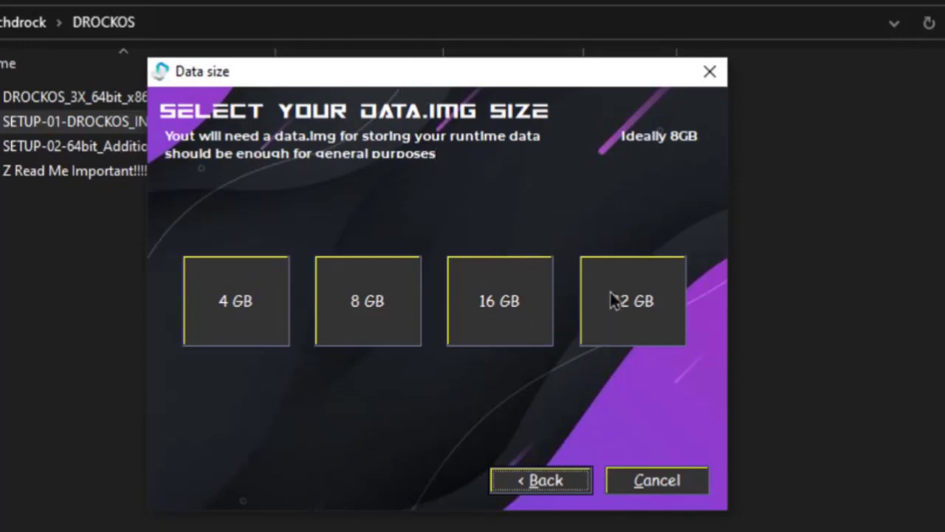
{"action": "left_click", "coordinate": [234, 333]}
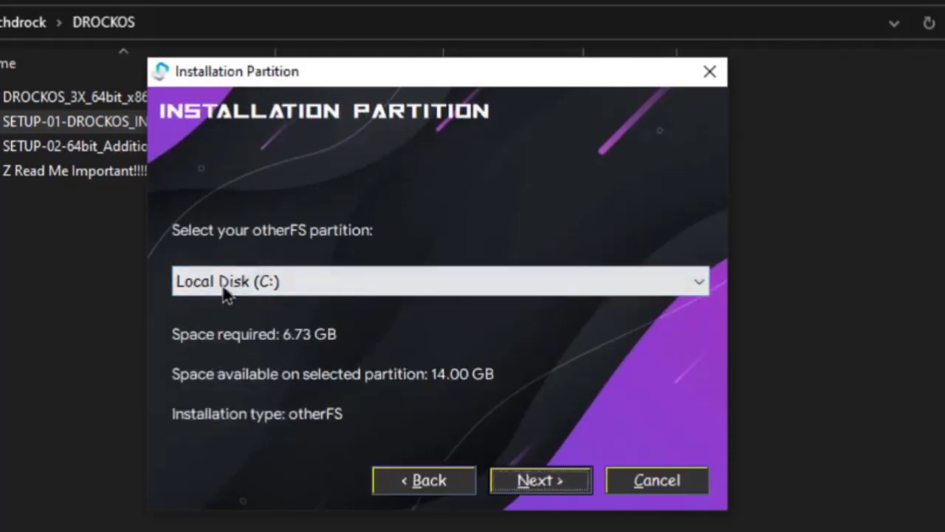
Select Local Disk (C:) as the otherFS installation partition and continue to the installation path review.
{"action": "left_click", "coordinate": [314, 287]}
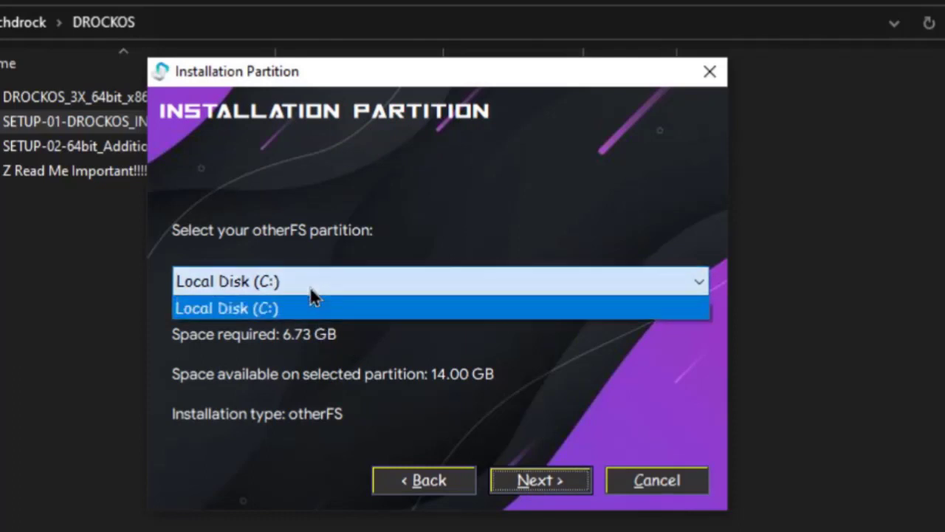
{"action": "left_click", "coordinate": [318, 305]}
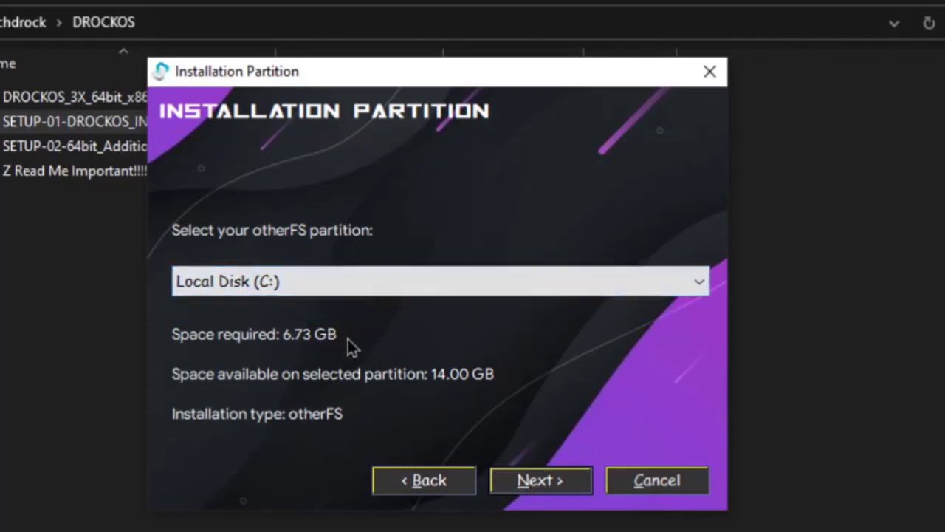
{"action": "left_click", "coordinate": [353, 294]}
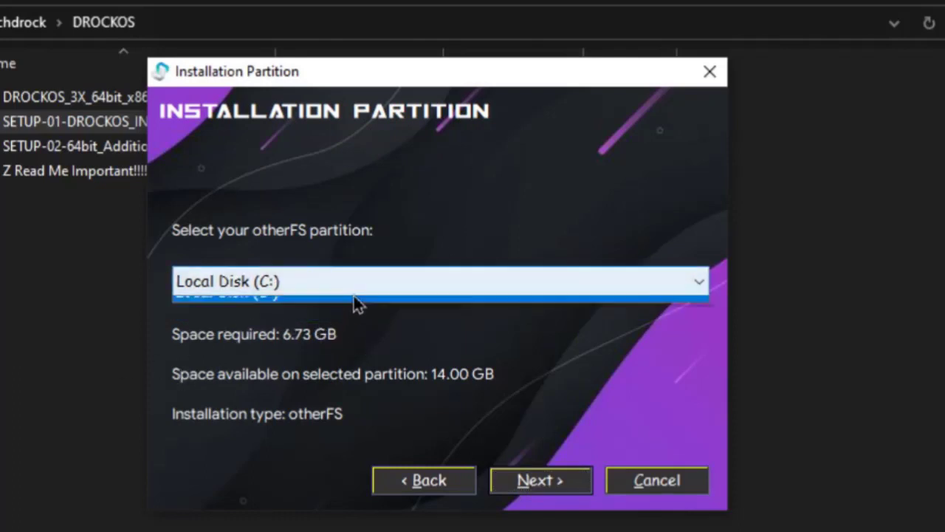
{"action": "left_click", "coordinate": [354, 304]}
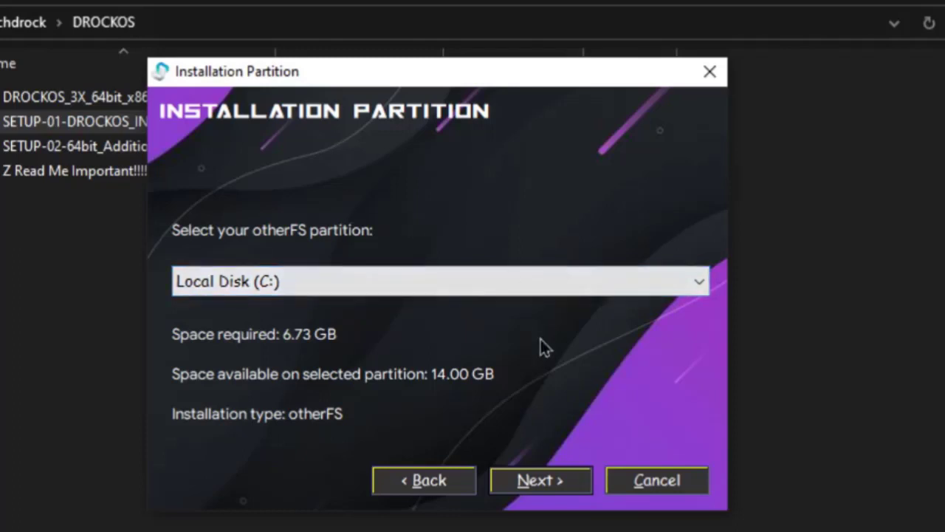
{"action": "left_click", "coordinate": [526, 483]}
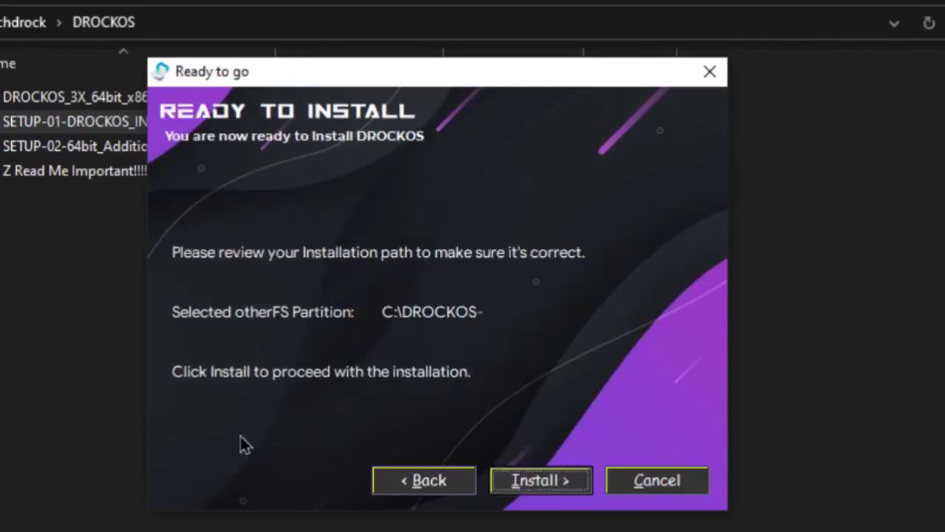
Install DROCKOS, continuing the bundled Grub2Win installation despite the old-version warning.
{"action": "left_click", "coordinate": [500, 485]}
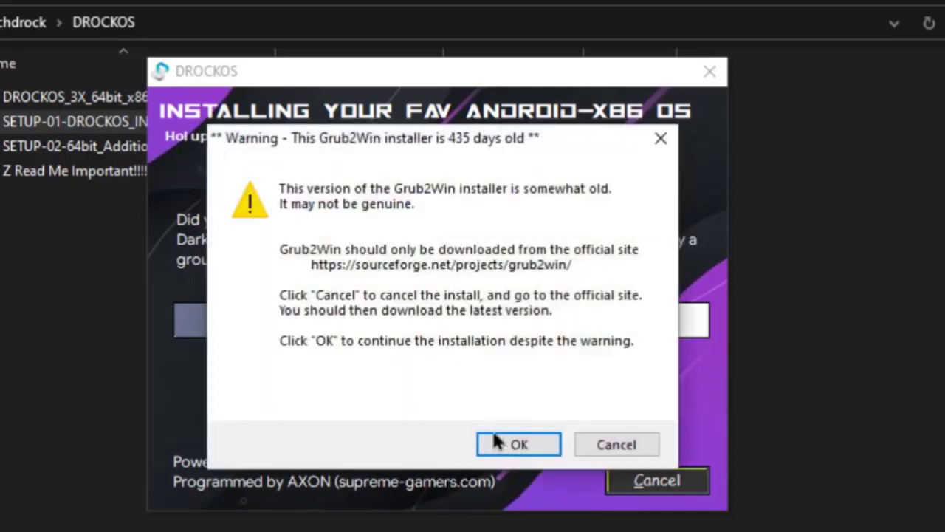
{"action": "left_click", "coordinate": [510, 446]}
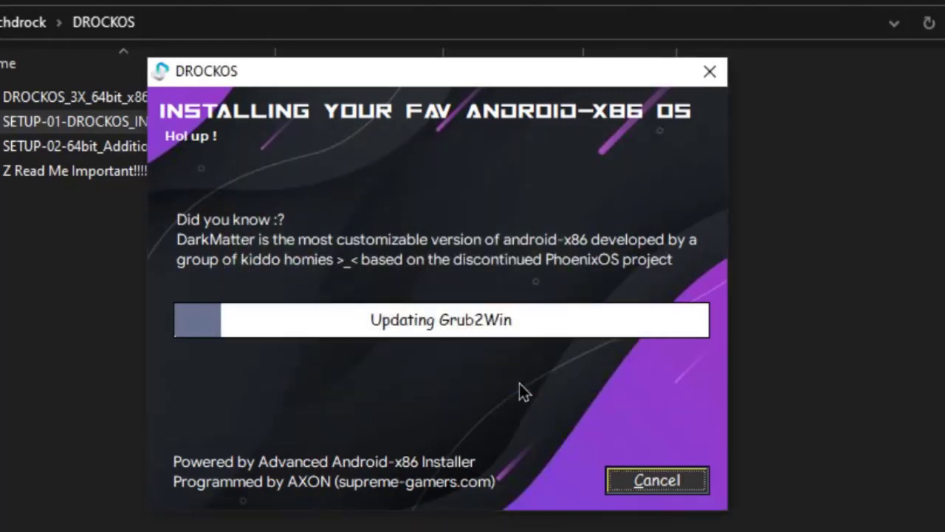
{"action": "left_click", "coordinate": [473, 350]}
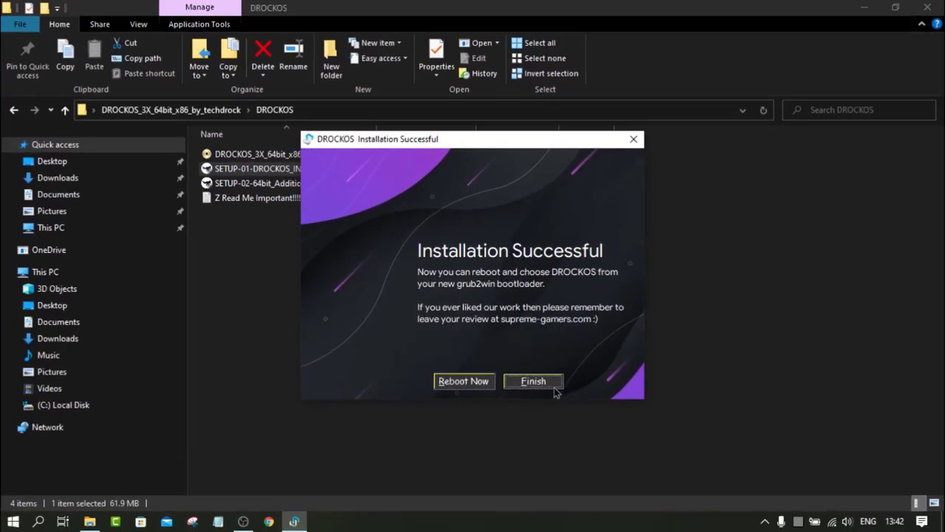
Finish the DROCKOS installer without rebooting and open Local Disk (C:) in the file manager.
{"action": "left_click", "coordinate": [533, 381]}
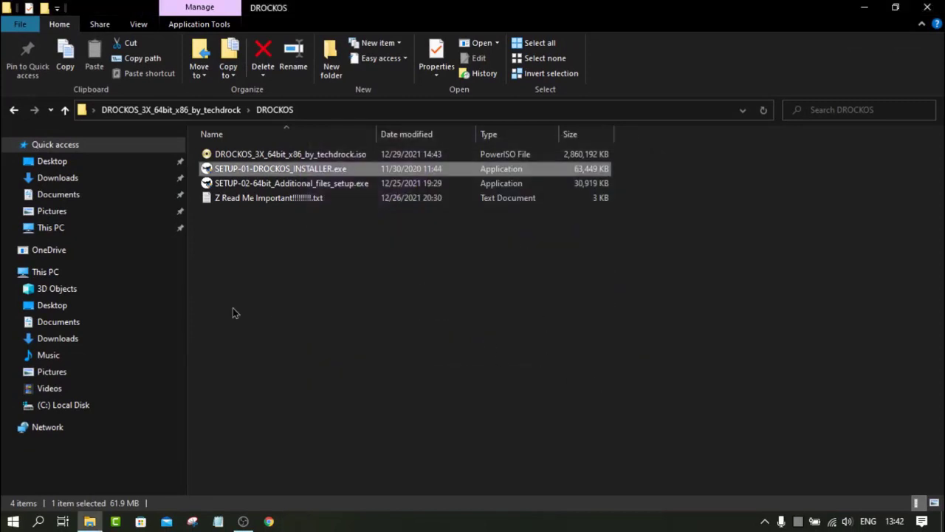
{"action": "left_click", "coordinate": [108, 412]}
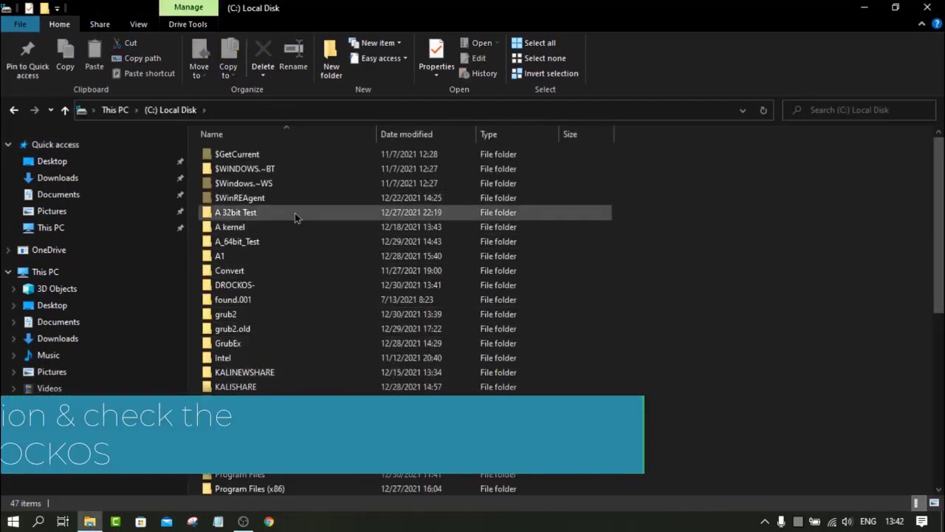
{"action": "mouse_move", "coordinate": [304, 288]}
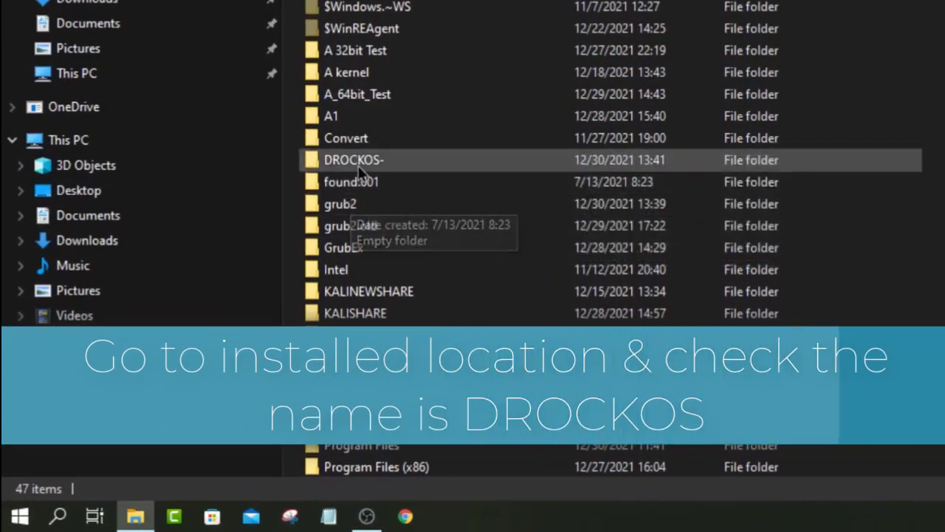
Rename the DROCKOS- folder on Local Disk (C:) to DROCKOS, removing the trailing hyphen.
{"action": "left_click", "coordinate": [384, 163]}
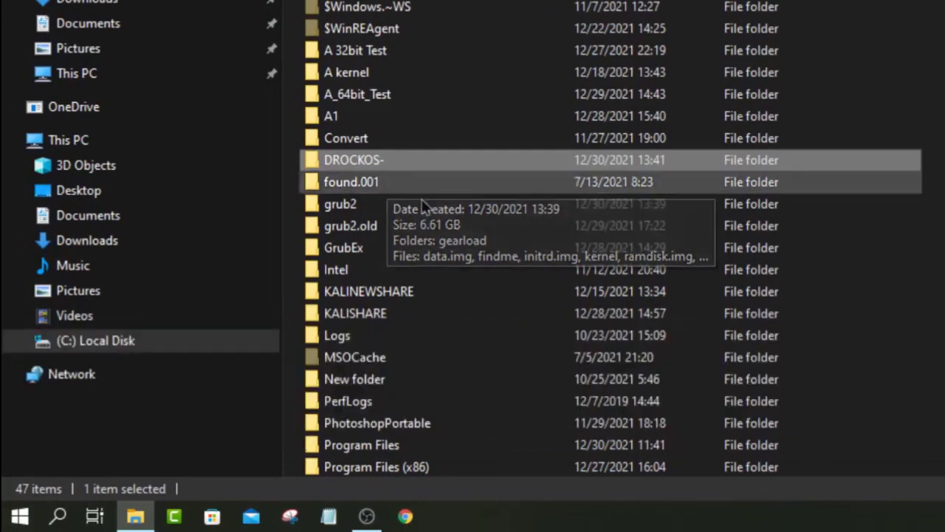
{"action": "right_click", "coordinate": [419, 171]}
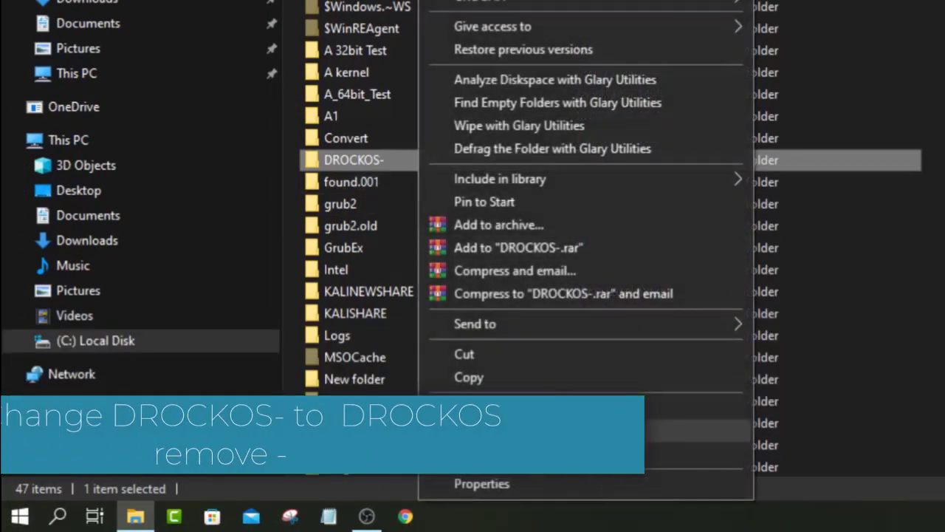
{"action": "key", "text": "m"}
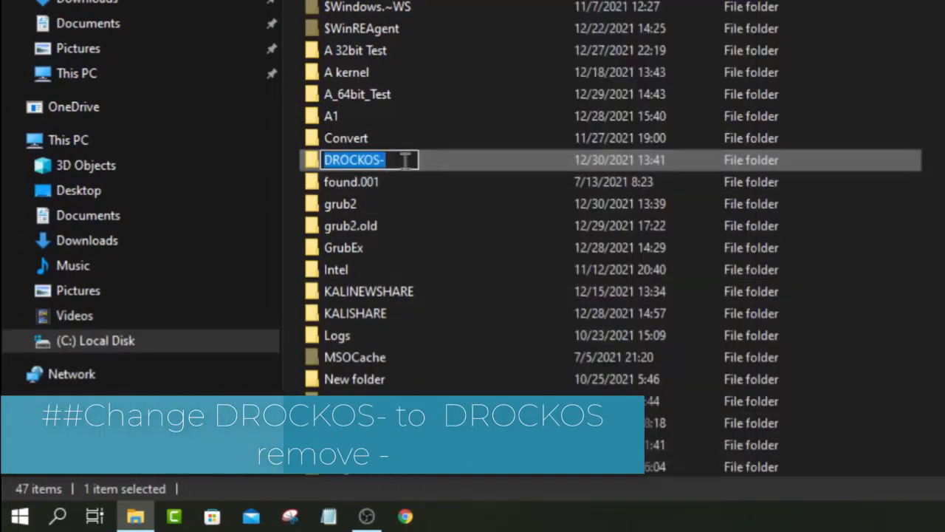
{"action": "left_click", "coordinate": [406, 159]}
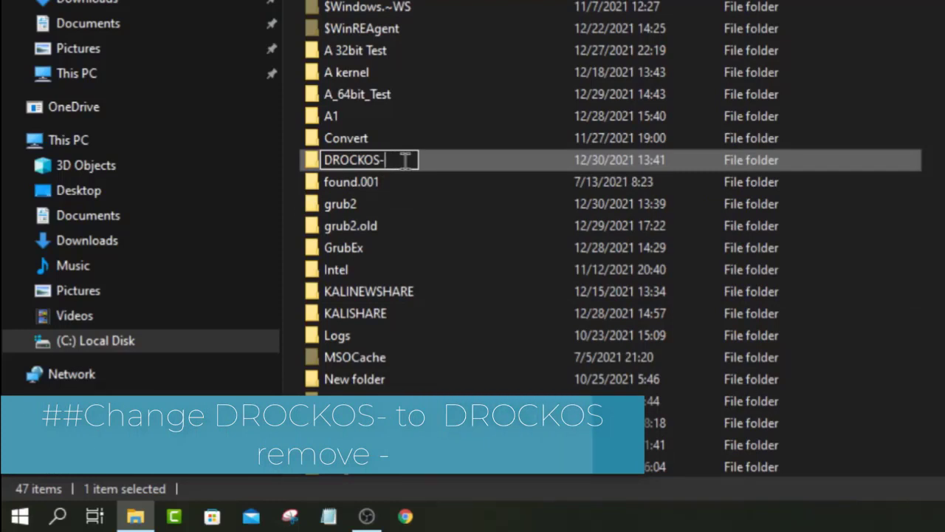
{"action": "key", "text": "BackSpace"}
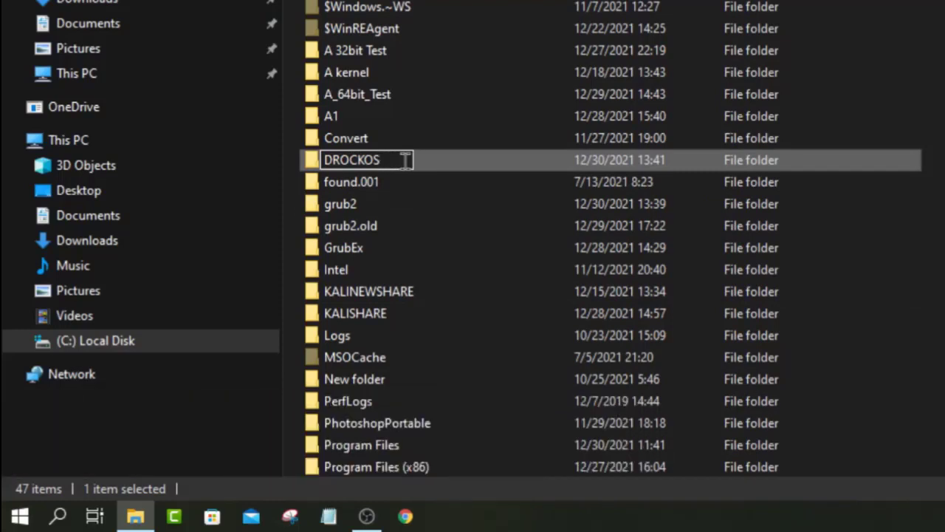
{"action": "left_click_drag", "start_coordinate": [405, 159], "coordinate": [256, 171]}
{"action": "left_click", "coordinate": [381, 161]}
{"action": "left_click_drag", "start_coordinate": [395, 160], "coordinate": [289, 173]}
{"action": "left_click", "coordinate": [379, 163]}
{"action": "double_click", "coordinate": [383, 161]}
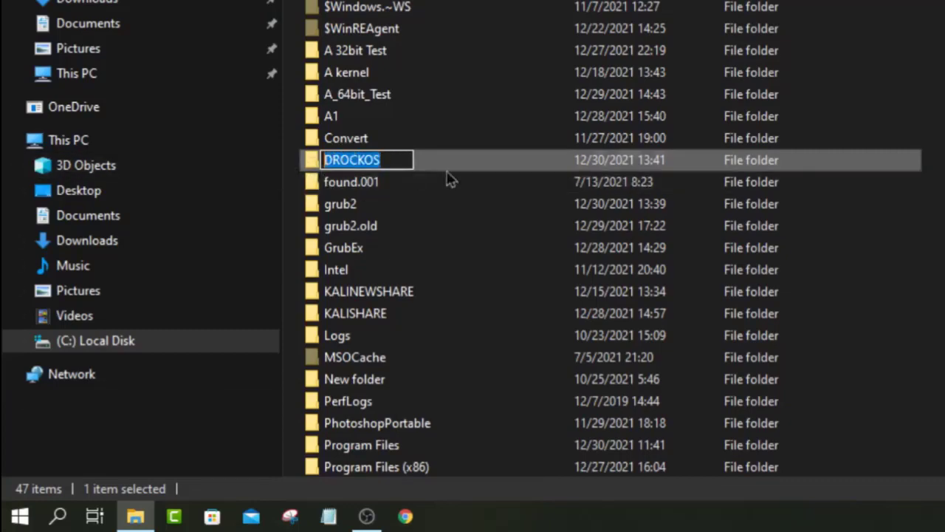
{"action": "left_click", "coordinate": [815, 471]}
{"action": "double_click", "coordinate": [352, 159]}
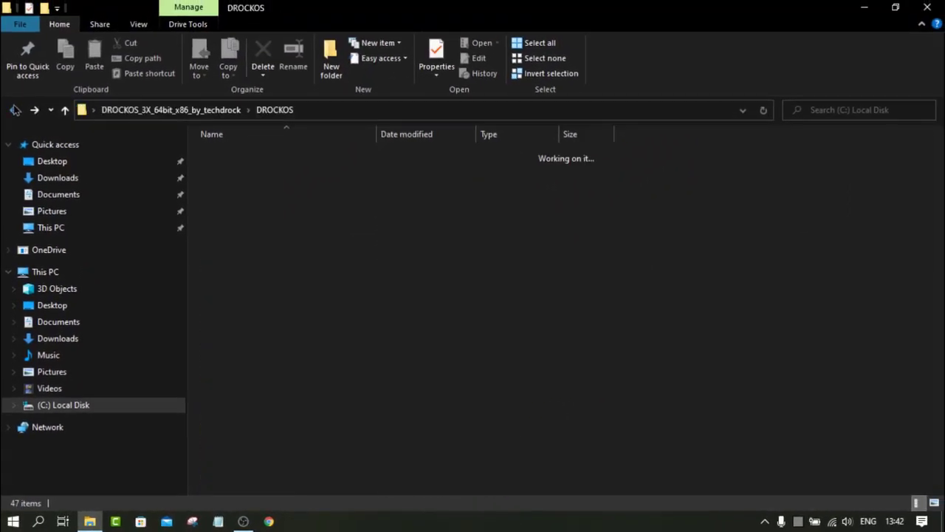
Refresh the extracted DROCKOS setup folder and run SETUP-02-64bit_Additional_files_setup.exe as administrator.
{"action": "right_click", "coordinate": [322, 275]}
{"action": "left_click", "coordinate": [350, 331]}
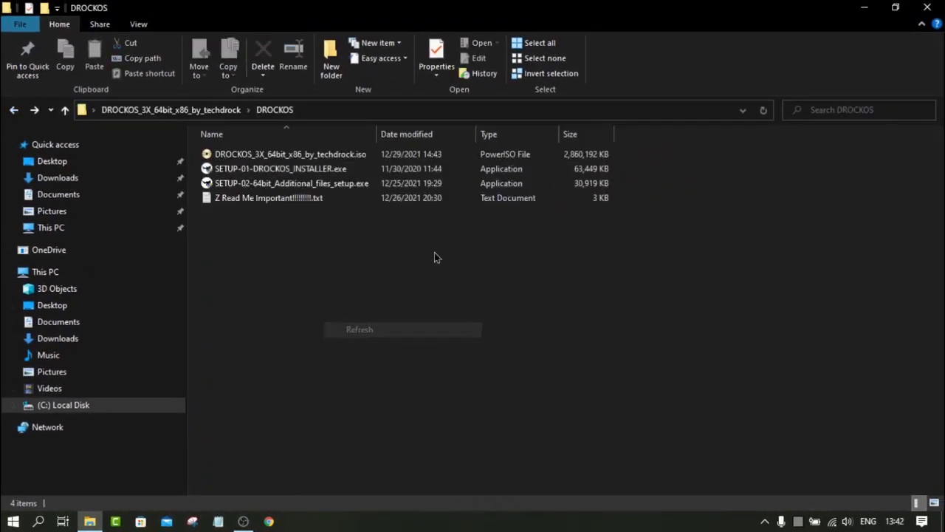
{"action": "right_click", "coordinate": [528, 184]}
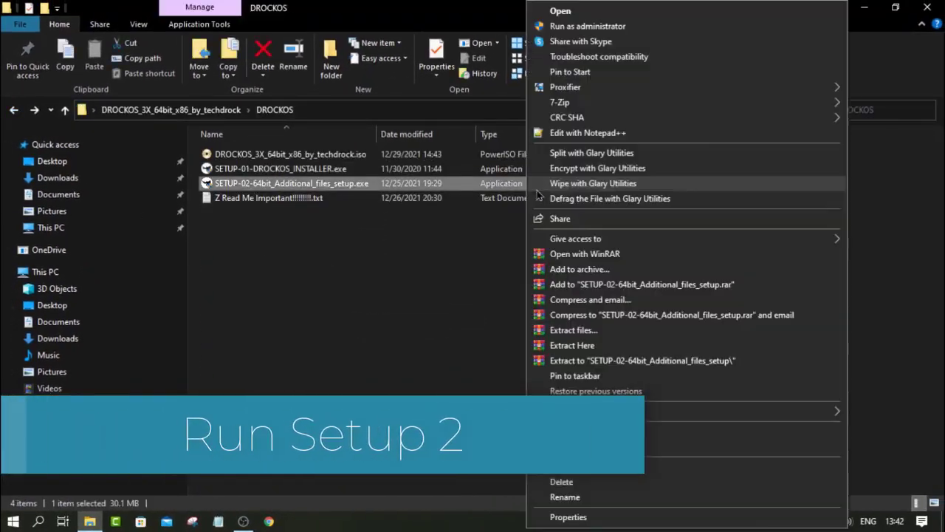
{"action": "left_click", "coordinate": [584, 26]}
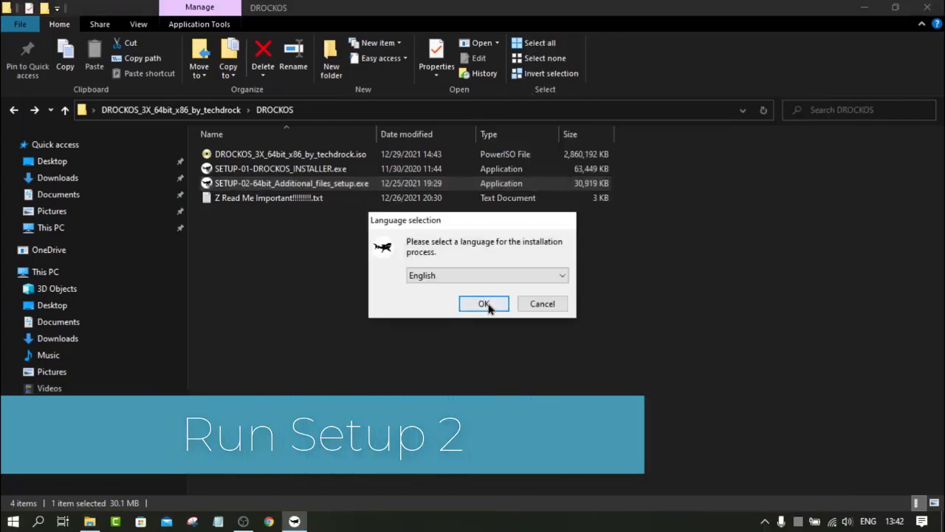
Choose English for the additional files setup and accept its license agreement, continuing to the destination folder selection.
{"action": "left_click", "coordinate": [484, 303]}
{"action": "left_click", "coordinate": [555, 383]}
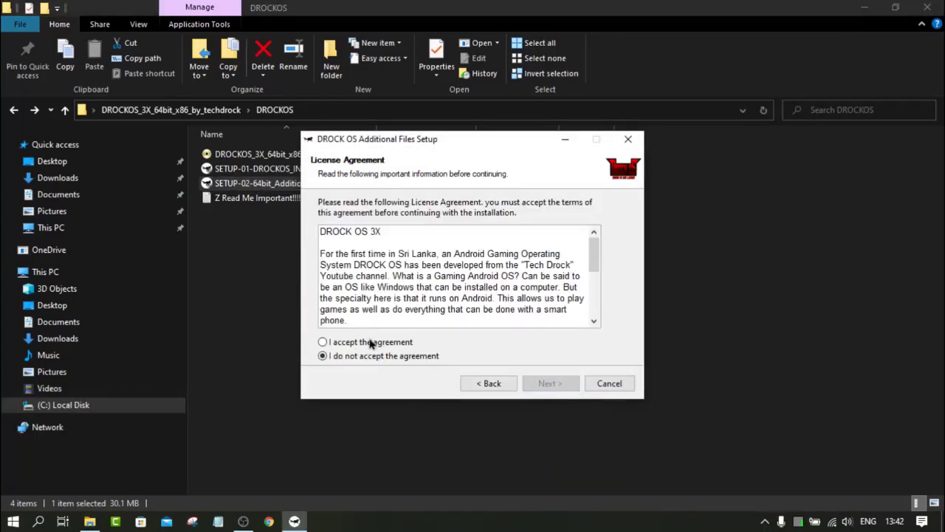
{"action": "left_click", "coordinate": [373, 344]}
{"action": "left_click", "coordinate": [551, 384]}
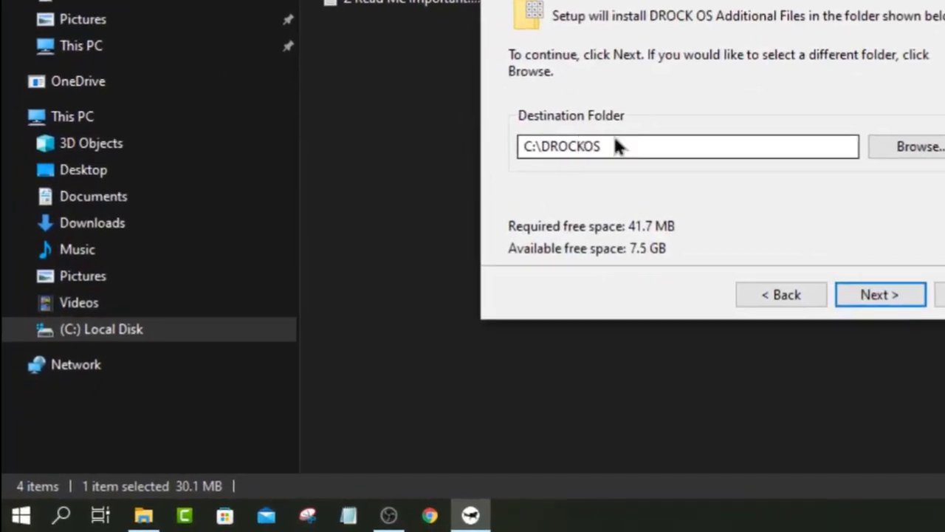
Re-enter the drive letter in the destination folder so the path is C:\DROCKOS.
{"action": "left_click", "coordinate": [533, 146]}
{"action": "key", "text": "BackSpace"}
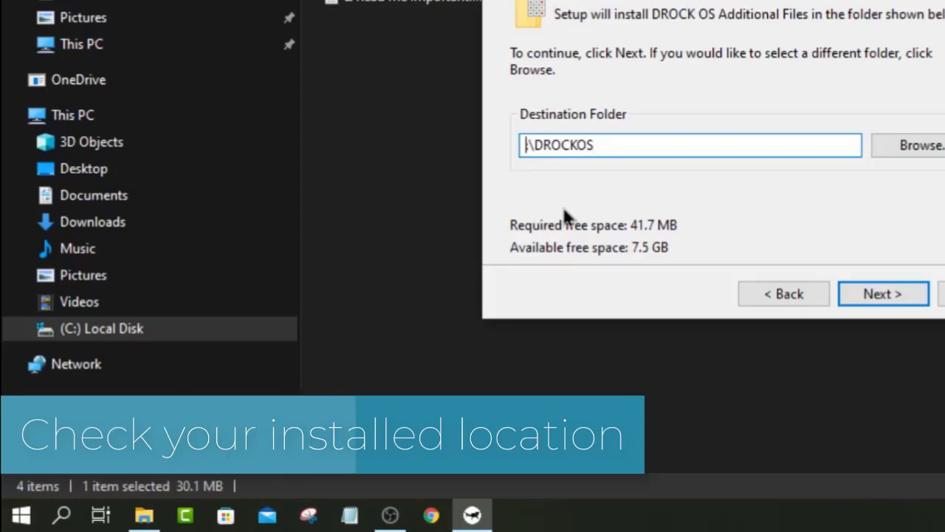
{"action": "type", "text": "d"}
{"action": "key", "text": "BackSpace"}
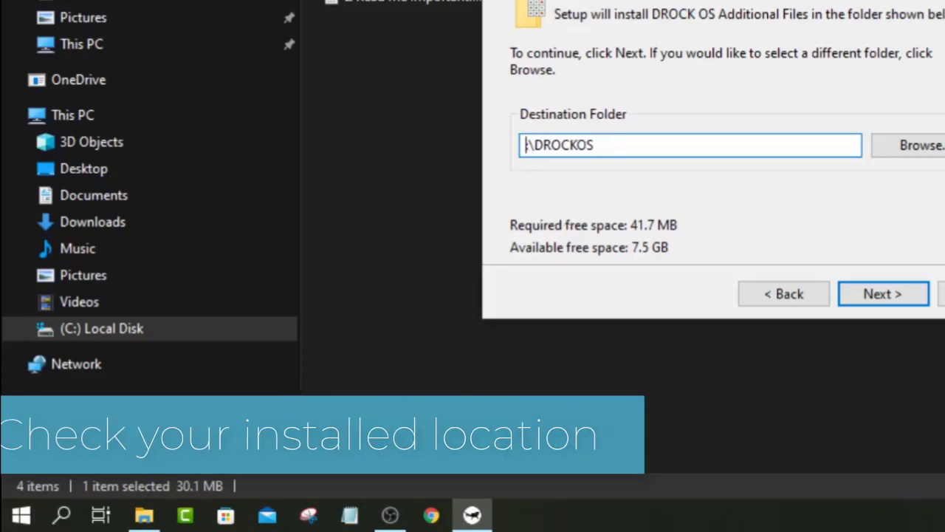
{"action": "type", "text": "c:"}
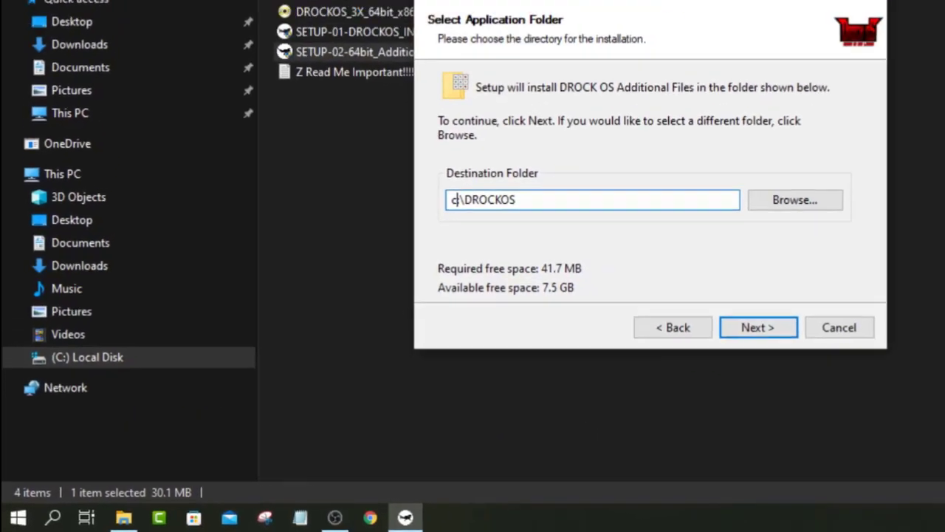
{"action": "key", "text": "BackSpace"}
{"action": "type", "text": "C"}
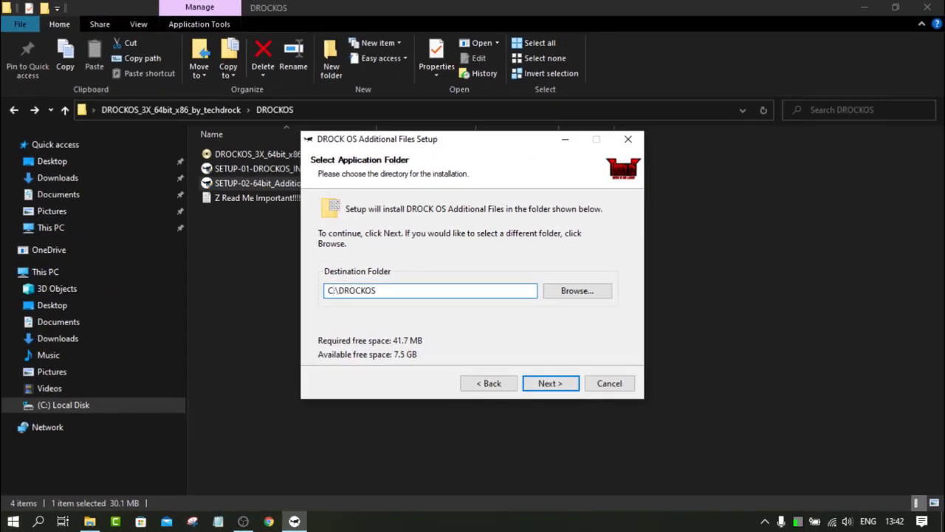
Install the additional files, confirm the Grub2Win upgrade on drive C:, and close the Grub2Win setup with Grub2Win set to run.
{"action": "left_click", "coordinate": [558, 388]}
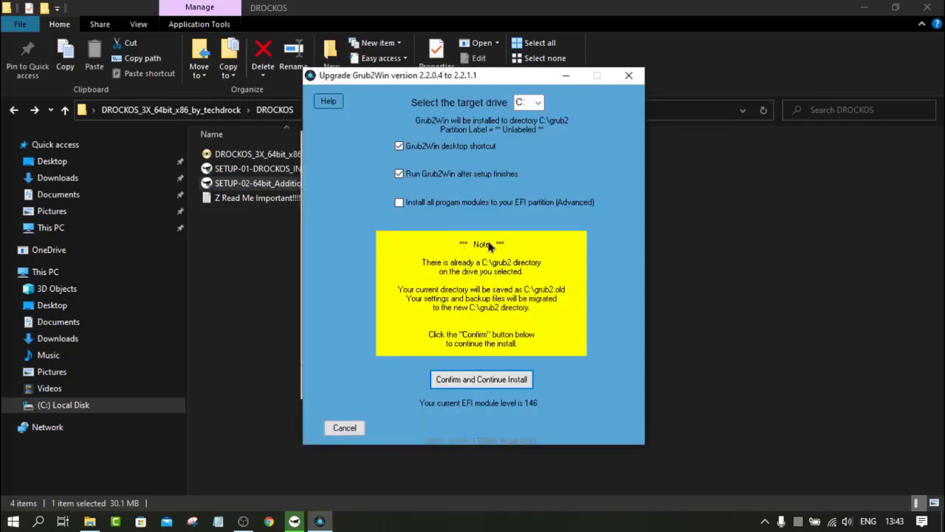
{"action": "left_click", "coordinate": [454, 380]}
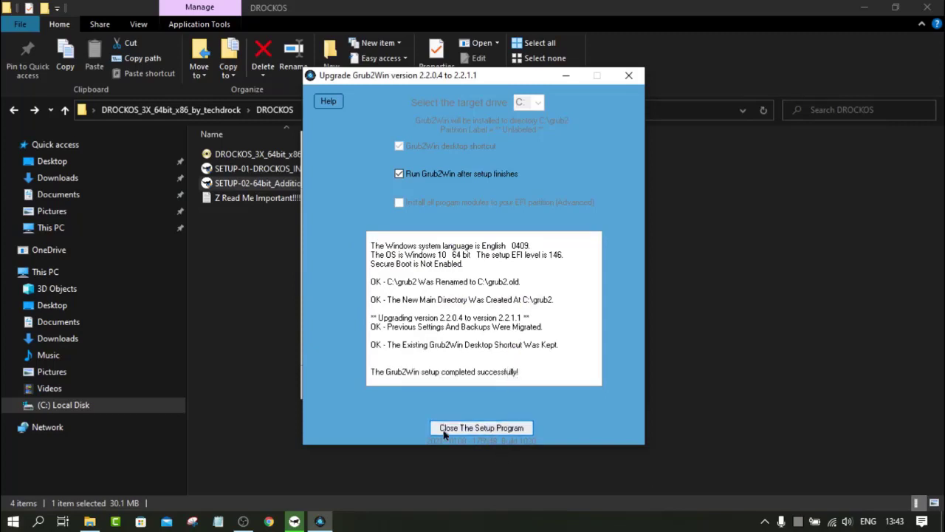
{"action": "left_click", "coordinate": [464, 429]}
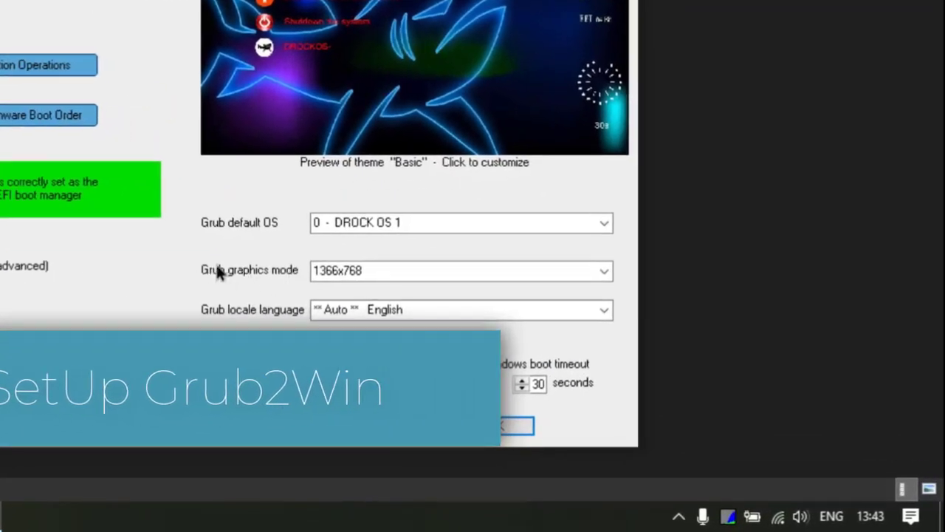
Set the Grub graphics mode to 1366x768 in Grub2Win.
{"action": "left_click", "coordinate": [330, 270]}
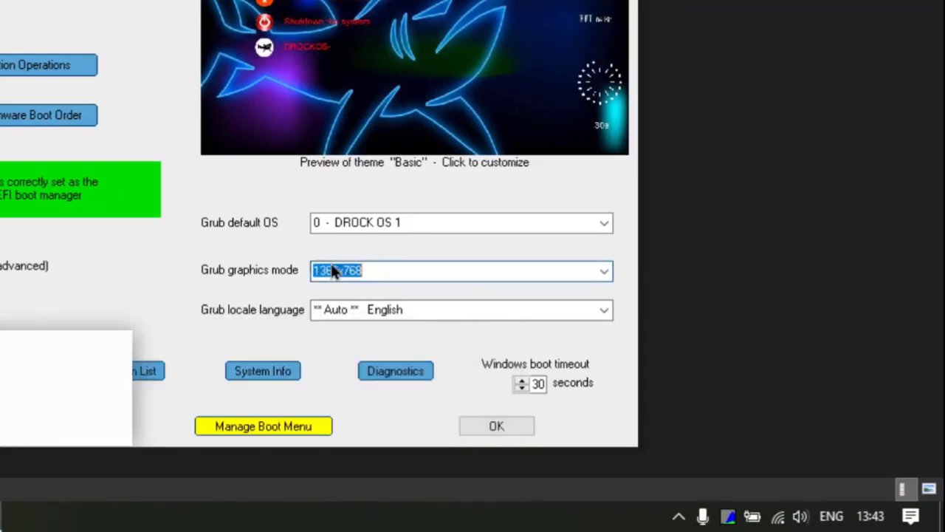
{"action": "left_click", "coordinate": [480, 268]}
{"action": "left_click", "coordinate": [602, 276]}
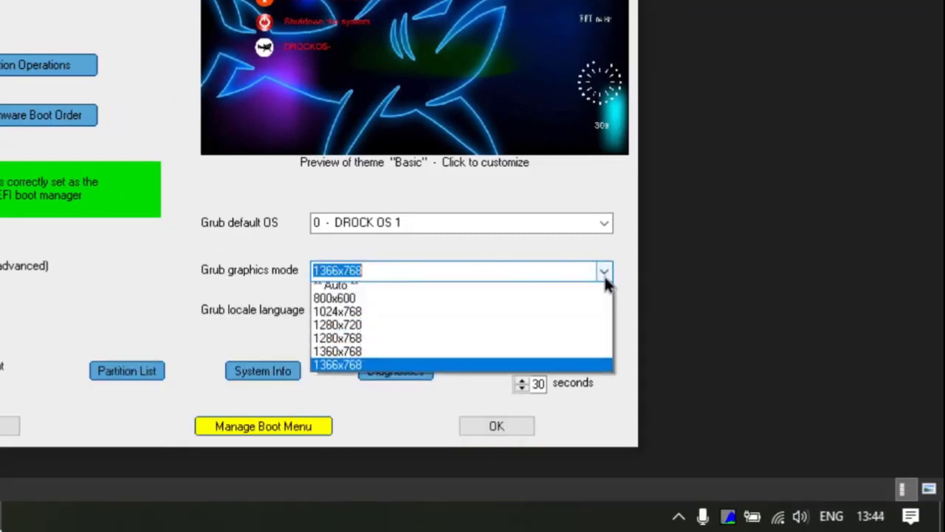
{"action": "left_click", "coordinate": [360, 372]}
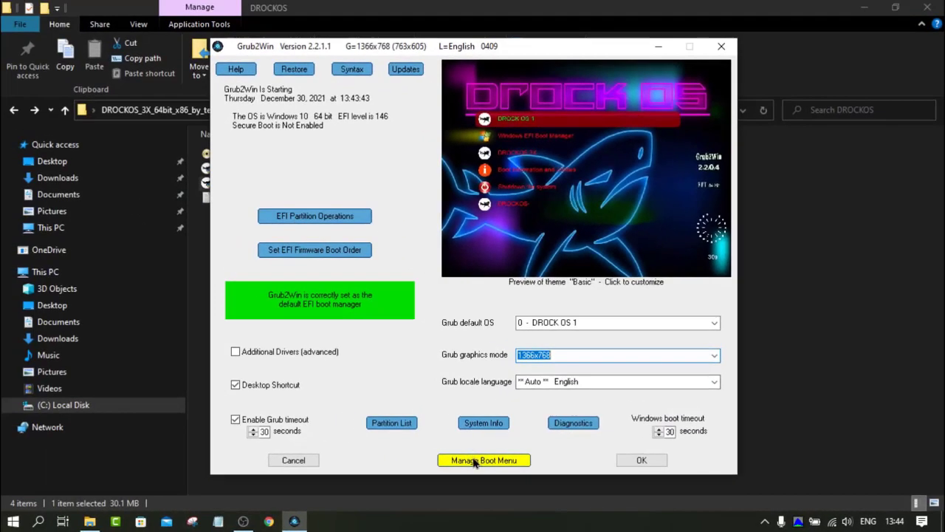
Edit the DROCKOS- entry in the Grub2Win boot menu and load the sample code into its custom configuration.
{"action": "left_click", "coordinate": [478, 459]}
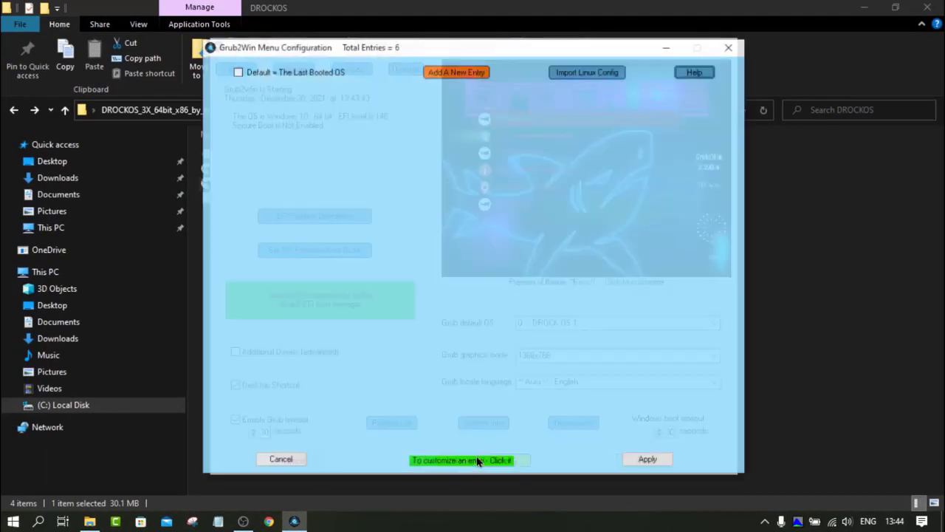
{"action": "scroll", "coordinate": [435, 305], "scroll_direction": "down", "scroll_amount": 1}
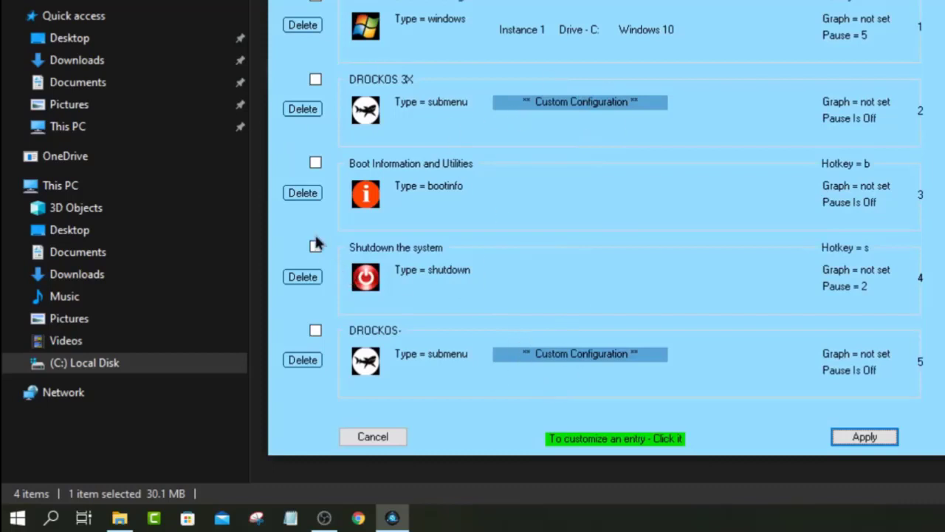
{"action": "scroll", "coordinate": [700, 89], "scroll_direction": "up", "scroll_amount": 1}
{"action": "scroll", "coordinate": [664, 185], "scroll_direction": "down", "scroll_amount": 1}
{"action": "left_click", "coordinate": [602, 355]}
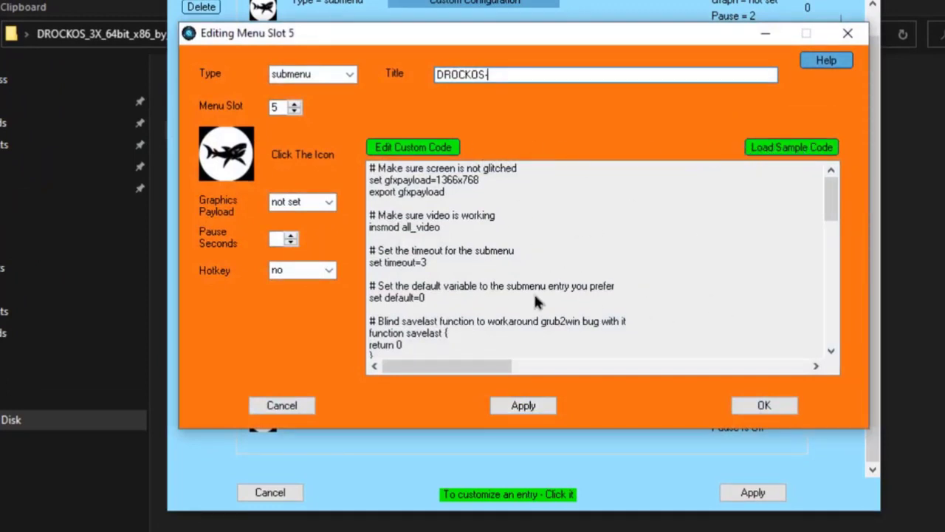
{"action": "left_click", "coordinate": [770, 150]}
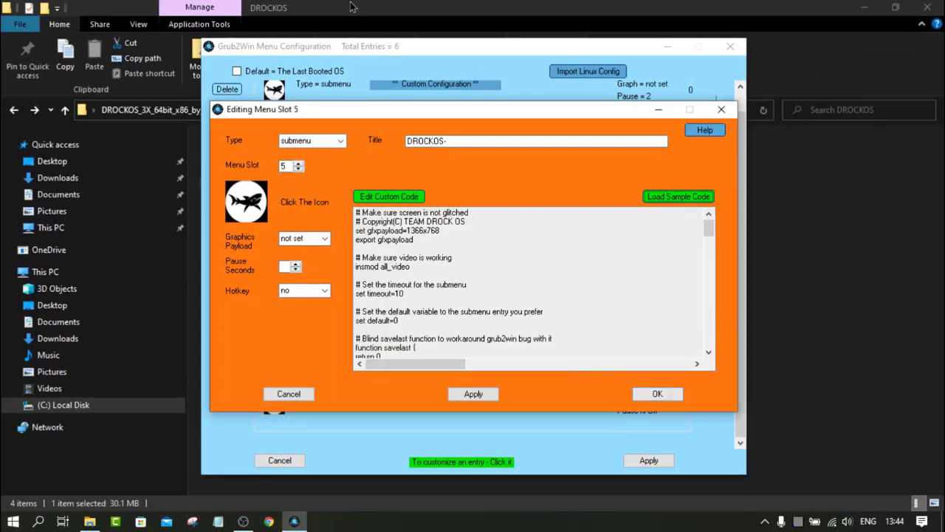
Examine the contents of the DROCKOS folder on Local Disk (C:) and return to the Grub2Win menu slot editor.
{"action": "left_click", "coordinate": [352, 6]}
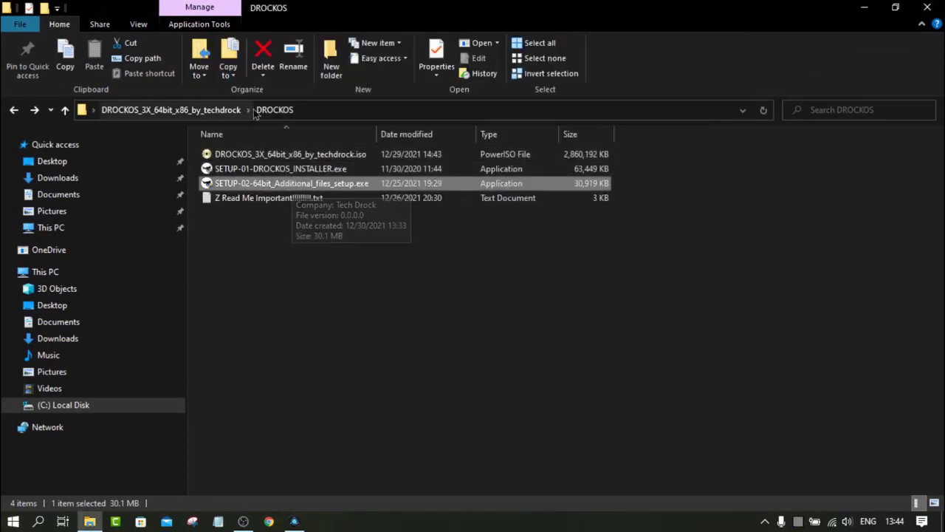
{"action": "left_click", "coordinate": [82, 407]}
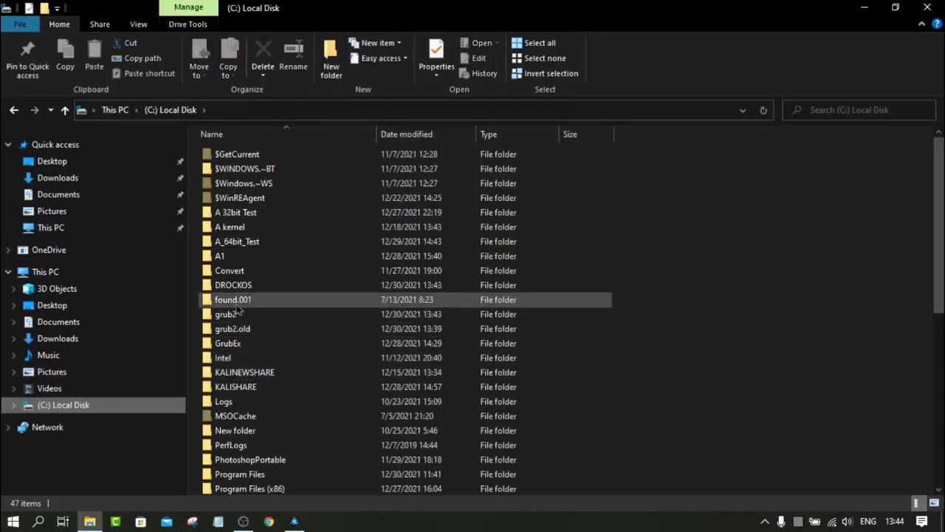
{"action": "double_click", "coordinate": [263, 285]}
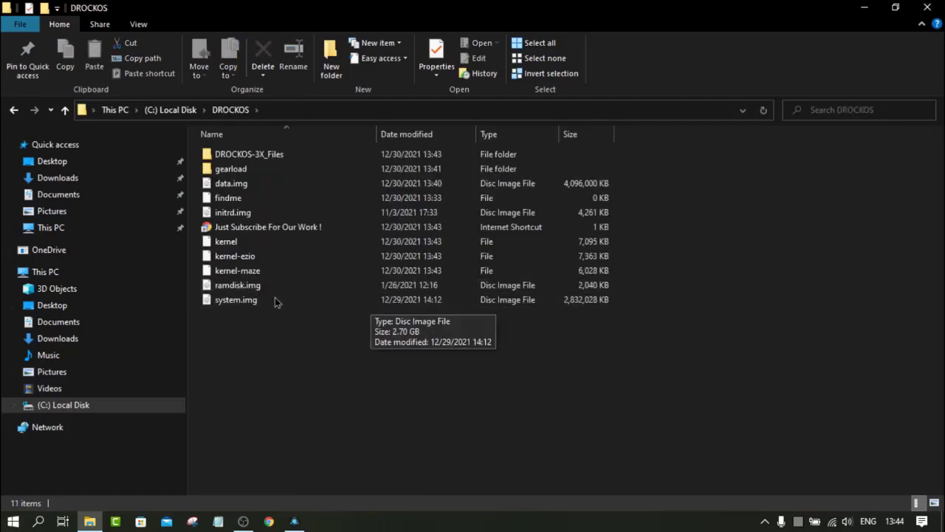
{"action": "left_click", "coordinate": [261, 155]}
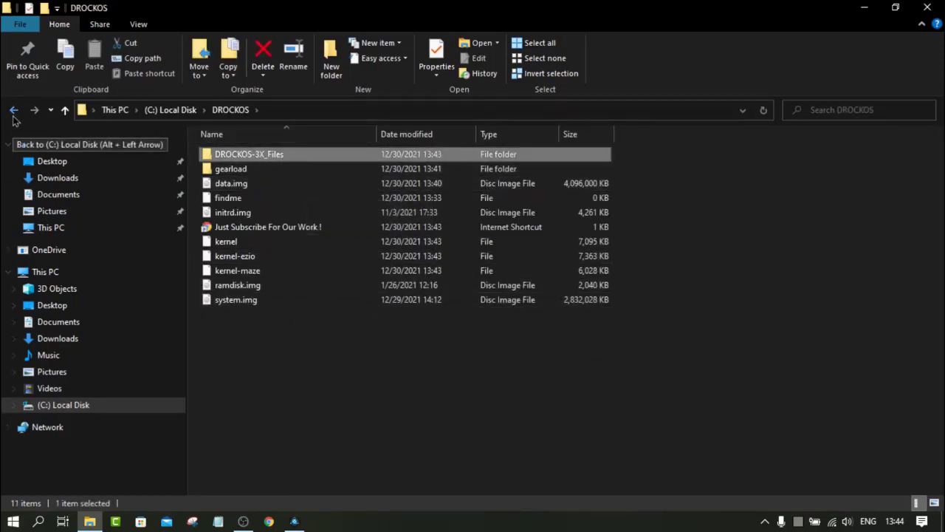
{"action": "left_click", "coordinate": [13, 116]}
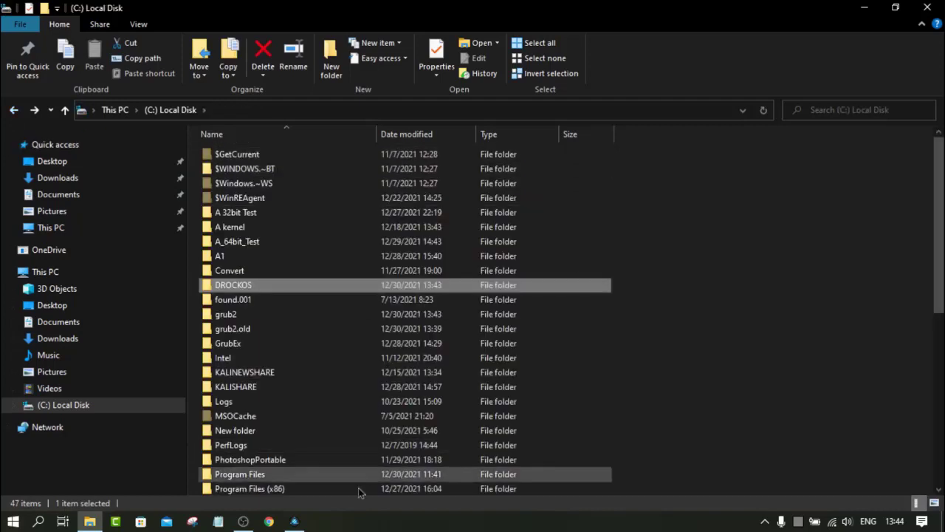
{"action": "left_click", "coordinate": [295, 520]}
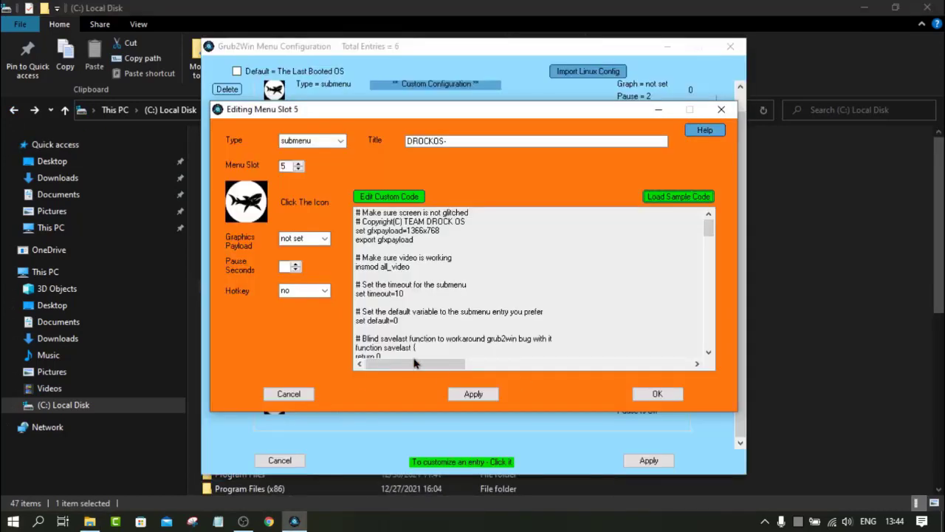
Review the loaded custom code of the DROCKOS- entry, save the entry and apply the boot menu configuration.
{"action": "scroll", "coordinate": [709, 230], "scroll_direction": "down", "scroll_amount": 8}
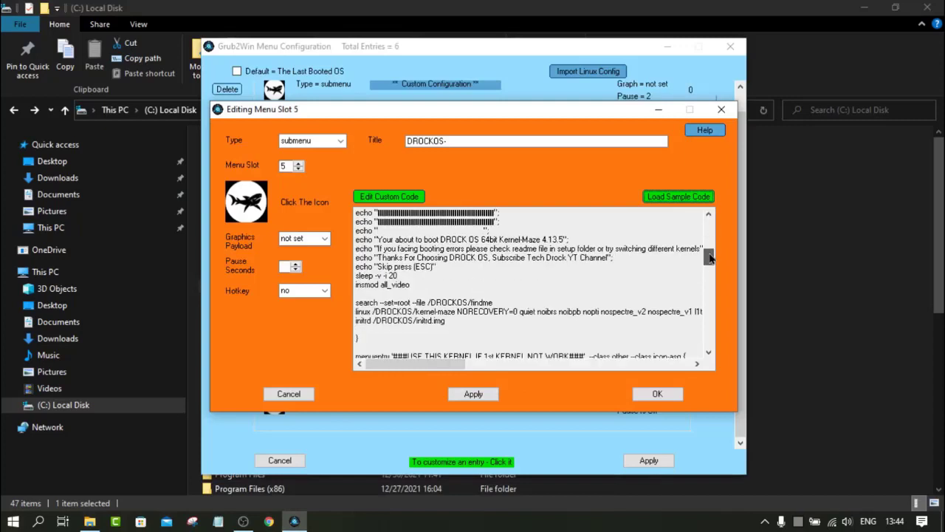
{"action": "scroll", "coordinate": [694, 230], "scroll_direction": "up", "scroll_amount": 5}
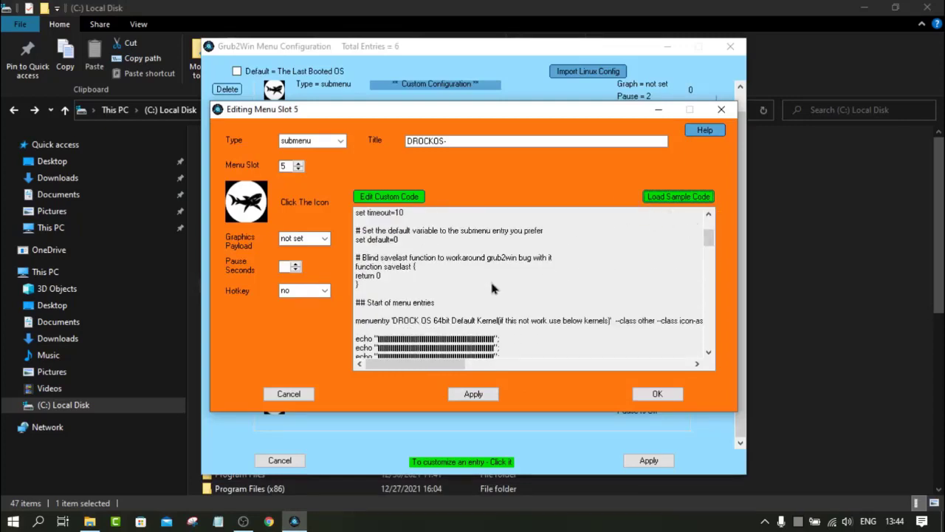
{"action": "left_click", "coordinate": [473, 394]}
{"action": "left_click", "coordinate": [657, 394]}
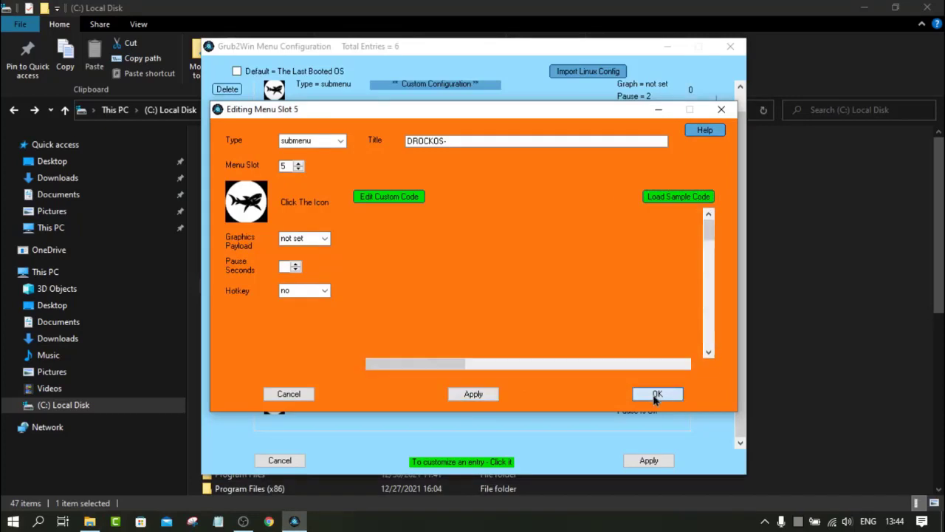
{"action": "left_click", "coordinate": [649, 461]}
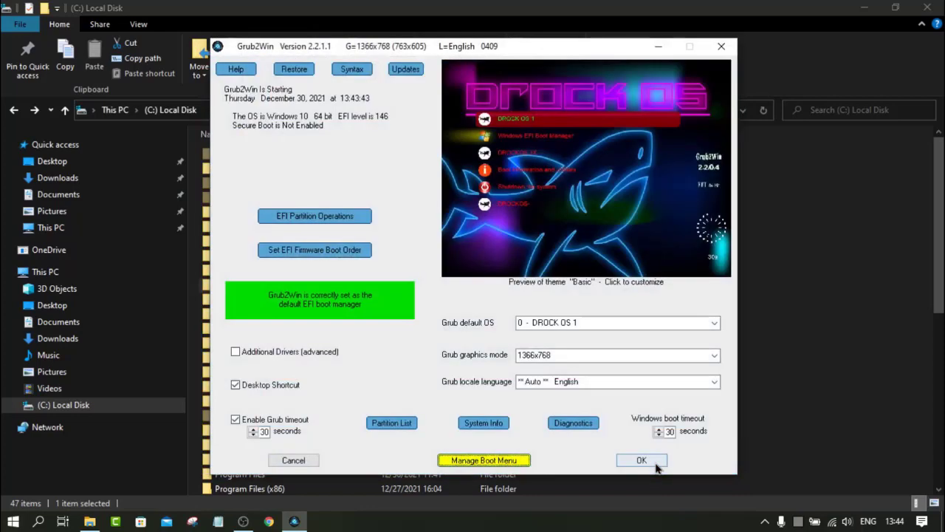
Look through the available background images in the Grub2Win theme customization, leaving the basic background selected.
{"action": "left_click", "coordinate": [500, 238]}
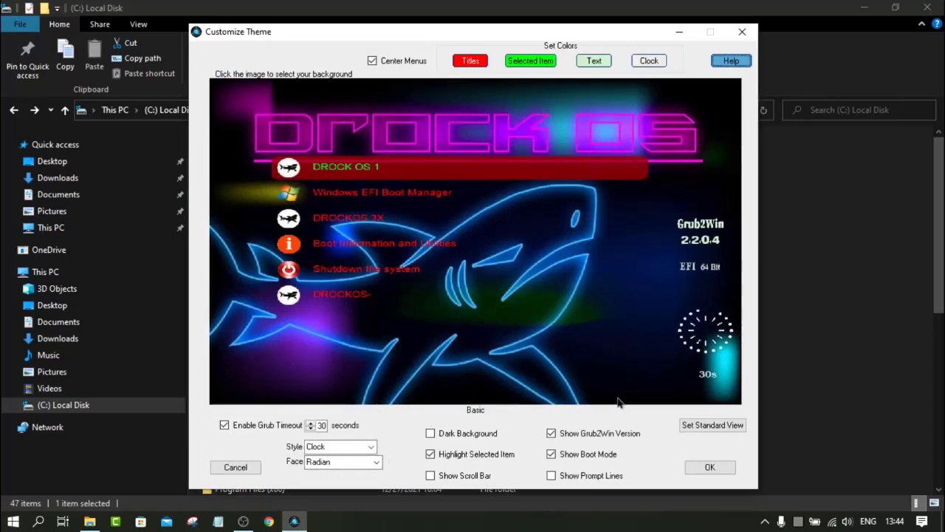
{"action": "left_click", "coordinate": [657, 361]}
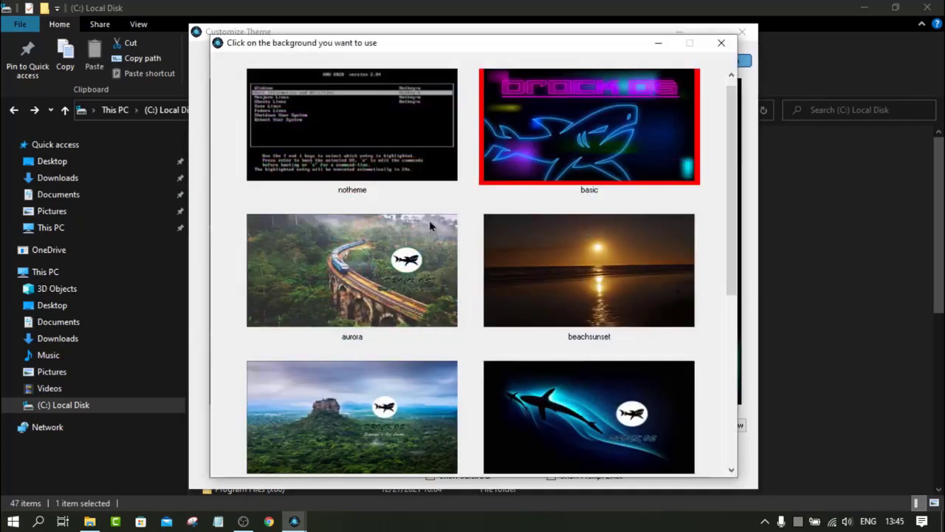
{"action": "scroll", "coordinate": [506, 264], "scroll_direction": "down", "scroll_amount": 4}
{"action": "scroll", "coordinate": [605, 290], "scroll_direction": "up", "scroll_amount": 4}
{"action": "scroll", "coordinate": [605, 290], "scroll_direction": "up", "scroll_amount": 1}
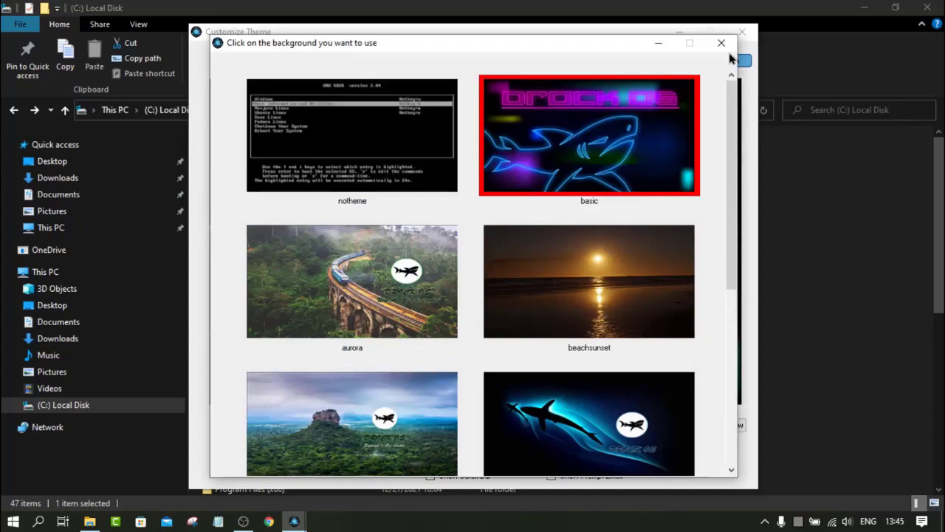
{"action": "left_click", "coordinate": [722, 43]}
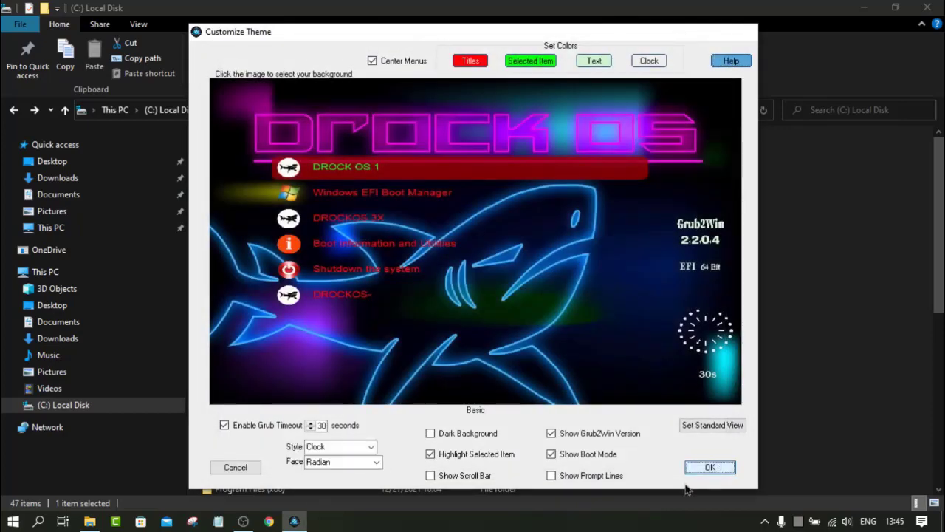
Confirm the theme, save the Grub2Win configuration and close the program.
{"action": "left_click", "coordinate": [707, 467]}
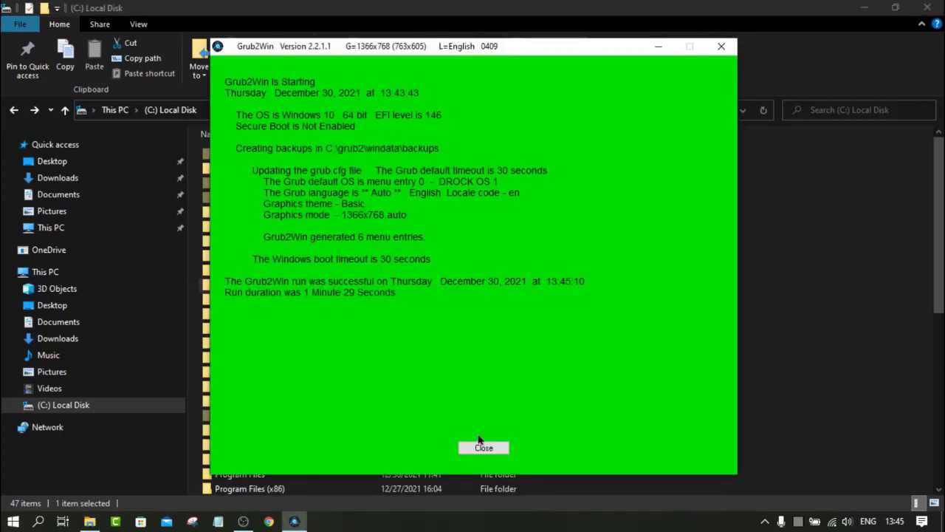
{"action": "left_click", "coordinate": [483, 448]}
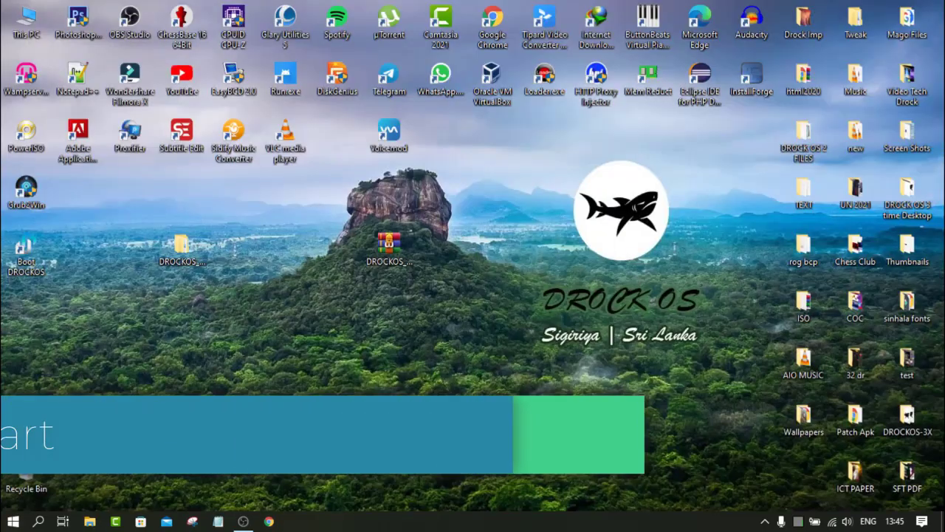
{"action": "right_click", "coordinate": [642, 142]}
{"action": "left_click", "coordinate": [665, 176]}
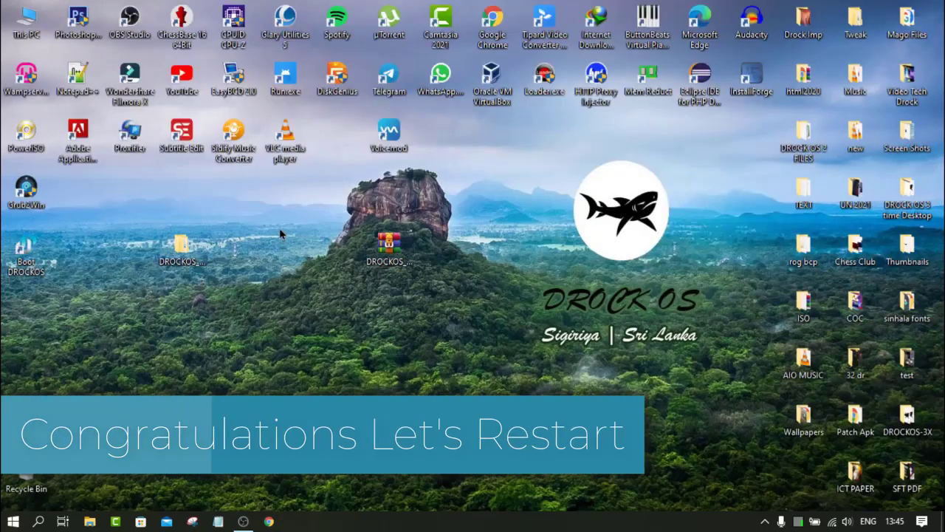
{"action": "right_click", "coordinate": [281, 232]}
{"action": "left_click", "coordinate": [313, 269]}
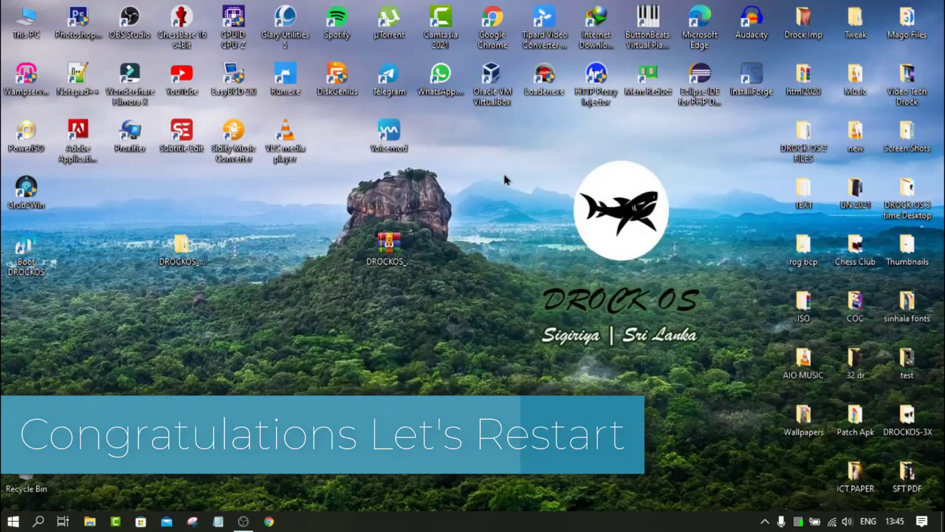
Restart the computer from Windows to reach the Grub2Win boot menu.
{"action": "left_click", "coordinate": [12, 521]}
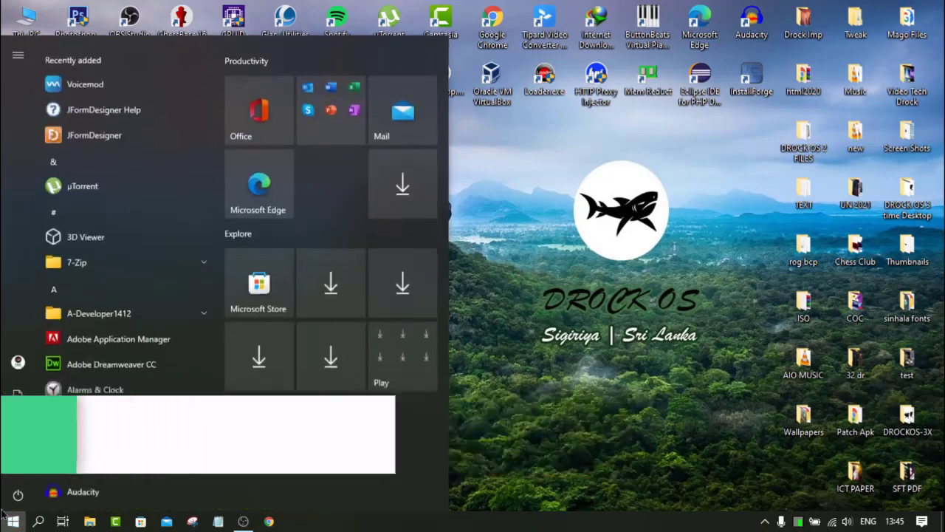
{"action": "left_click", "coordinate": [4, 500]}
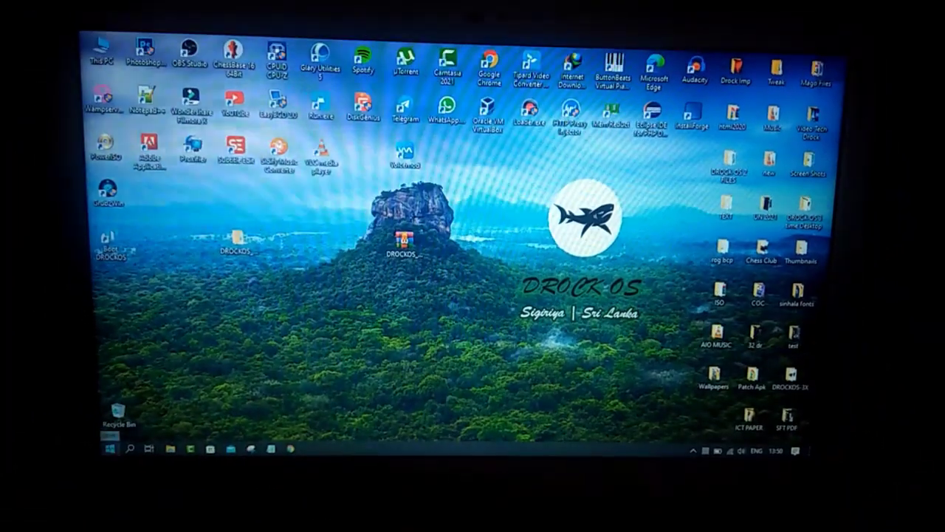
{"action": "left_click", "coordinate": [109, 448]}
{"action": "left_click", "coordinate": [110, 431]}
{"action": "left_click", "coordinate": [122, 410]}
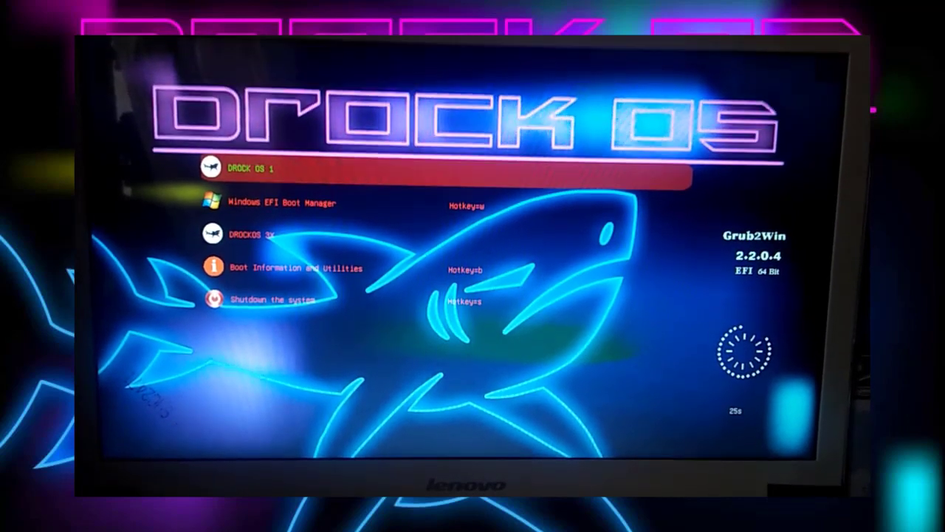
Open the DROCKOS- submenu in the Grub2Win boot menu.
{"action": "key", "text": "Down"}
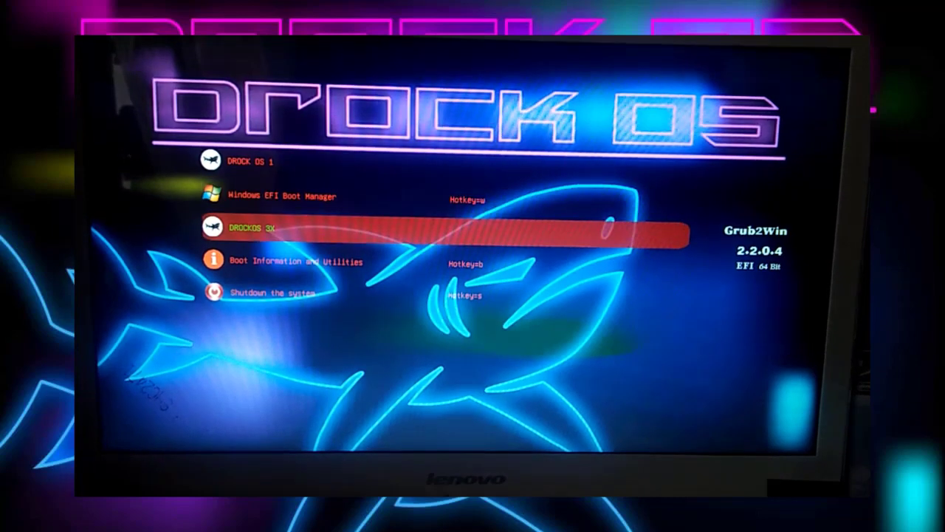
{"action": "key", "text": "Down"}
{"action": "key", "text": "Down"}
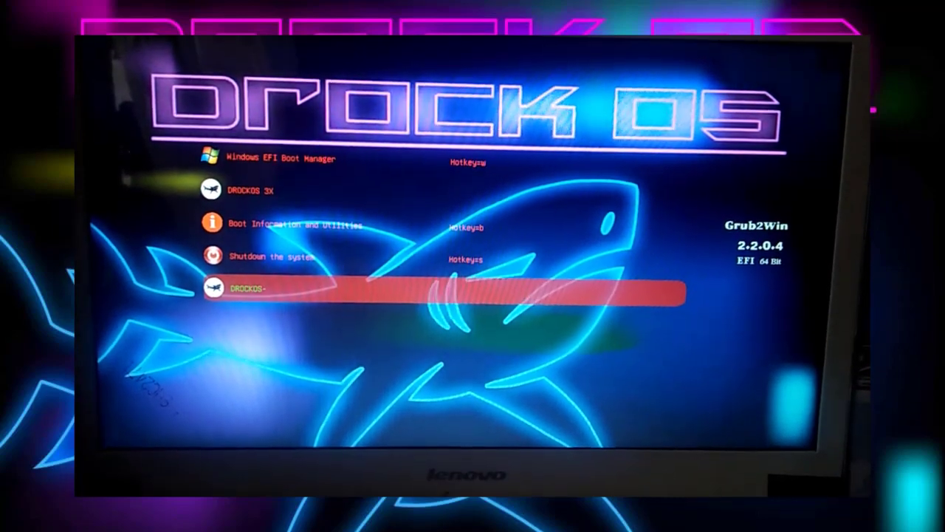
{"action": "key", "text": "Up"}
{"action": "key", "text": "Down"}
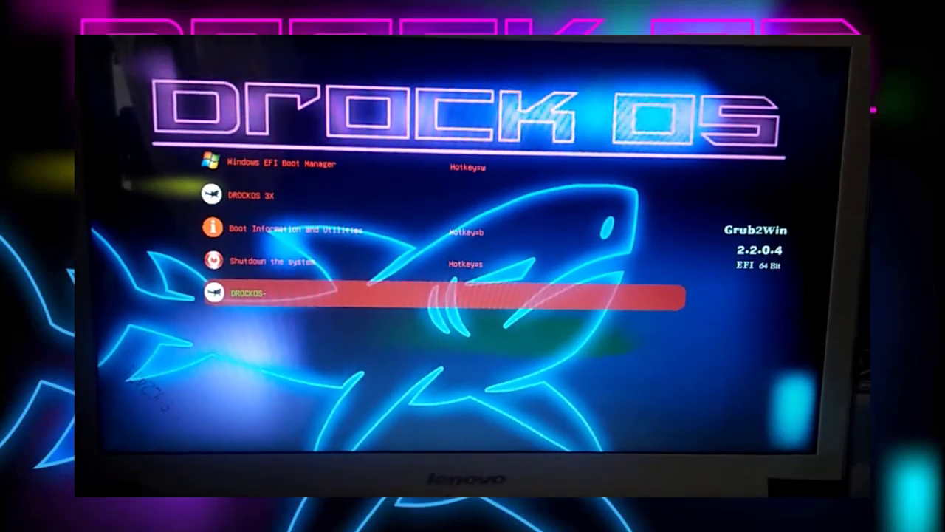
{"action": "key", "text": "Up"}
{"action": "key", "text": "Down"}
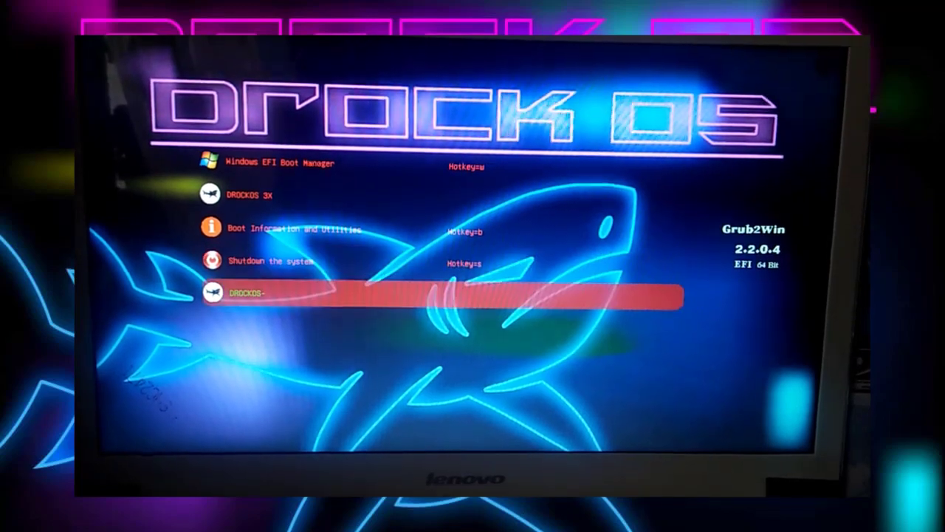
{"action": "key", "text": "Return"}
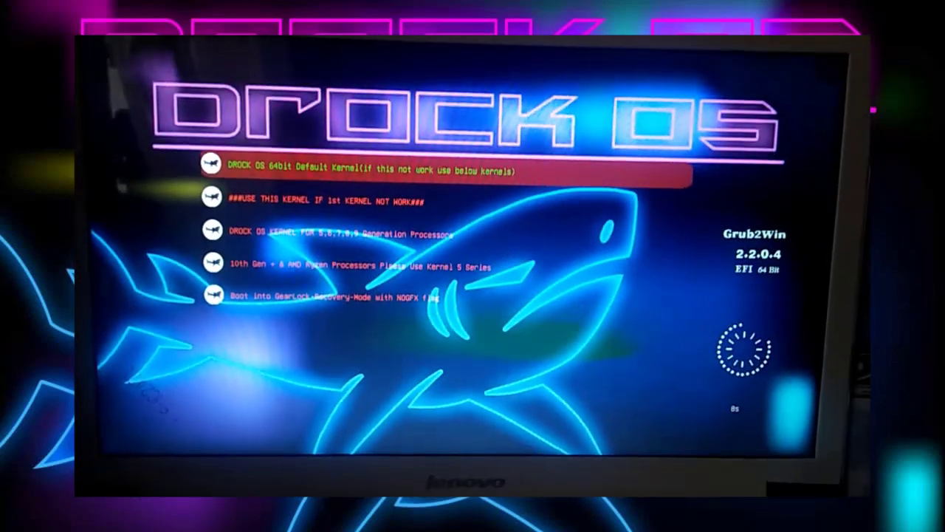
Examine the alternative kernel entries in the DROCKOS- submenu, including those for newer Intel generations and AMD Ryzen processors.
{"action": "key", "text": "Down"}
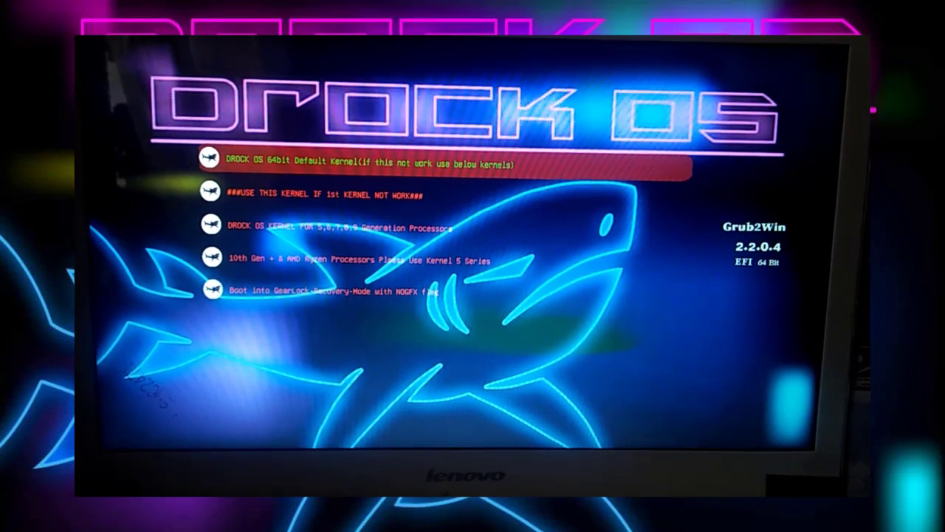
{"action": "key", "text": "Down"}
{"action": "key", "text": "Down"}
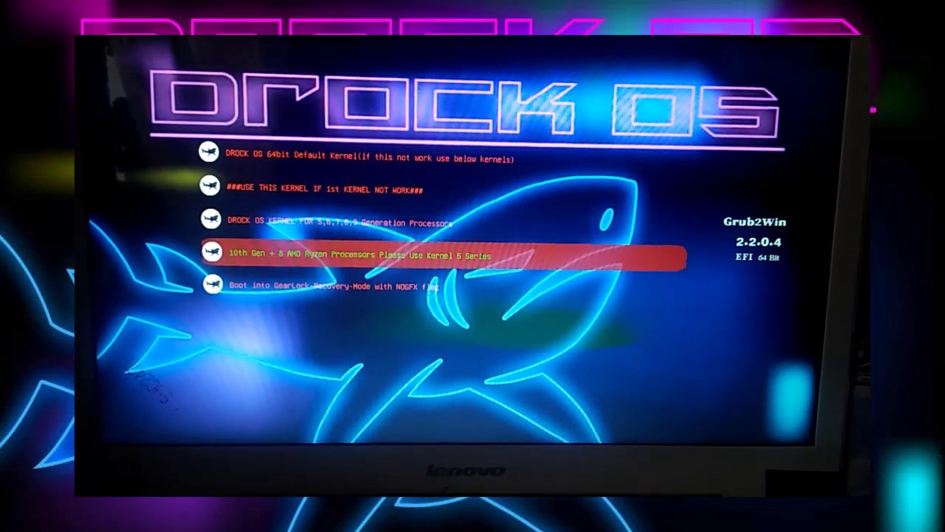
{"action": "key", "text": "Down"}
{"action": "key", "text": "Up"}
{"action": "key", "text": "Up"}
{"action": "key", "text": "Down"}
{"action": "key", "text": "Down"}
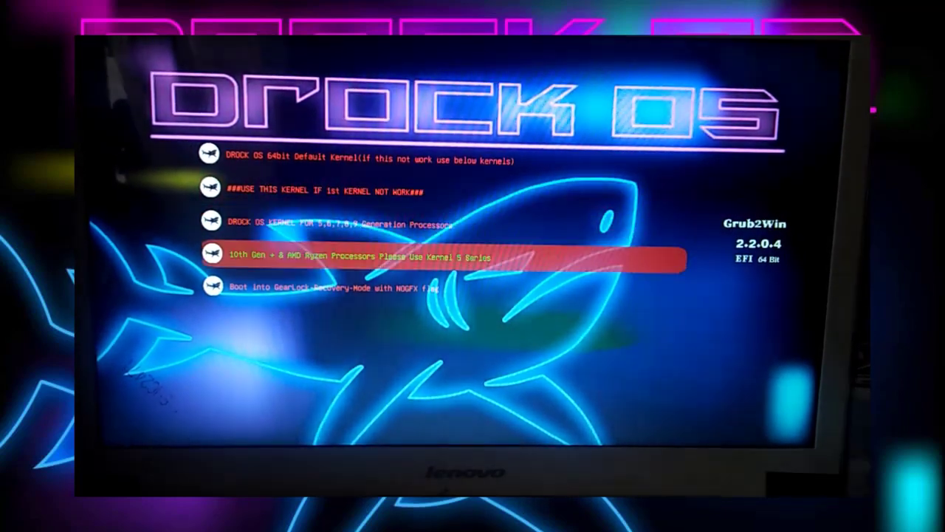
Boot the DROCK OS 64bit Default Kernel entry and skip the startup countdown.
{"action": "key", "text": "Up"}
{"action": "key", "text": "Up"}
{"action": "key", "text": "Up"}
{"action": "key", "text": "Up"}
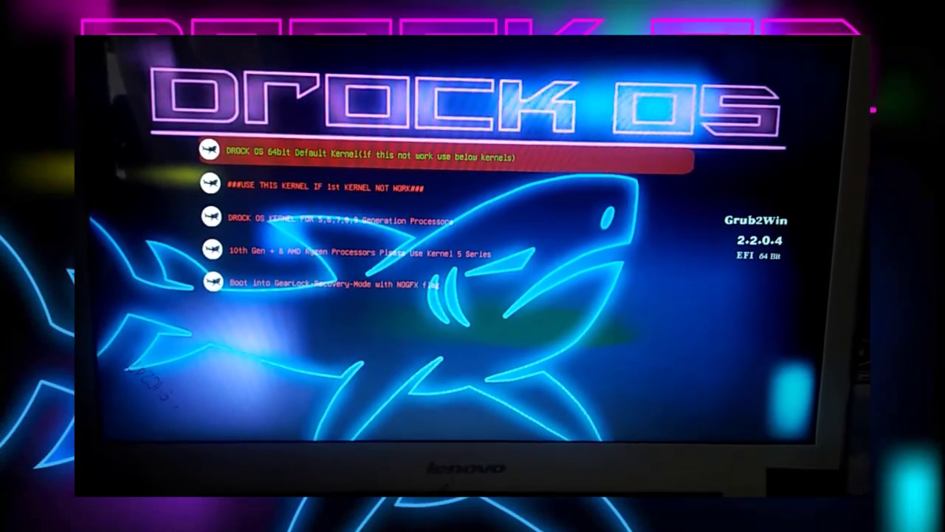
{"action": "key", "text": "Return"}
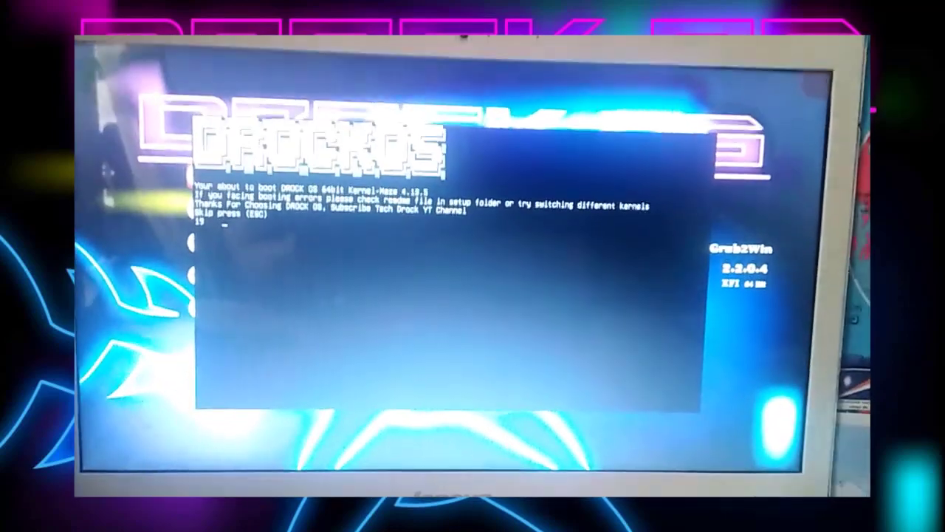
{"action": "key", "text": "Escape"}
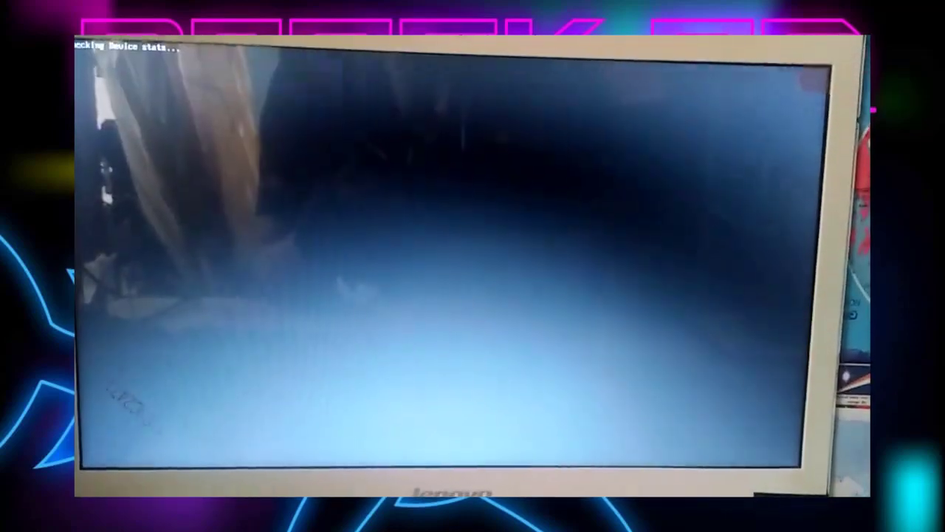